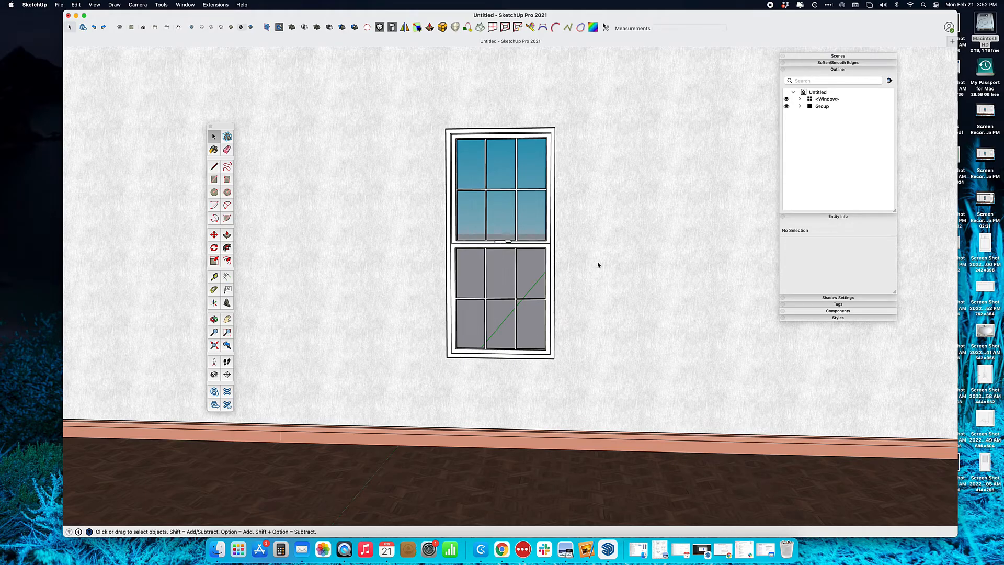
Import the 3F-96-Straight.v20 drapery file from Drapery Web Store > SKP Files > V20
mouse_move(598, 265)
middle_down()
mouse_move(554, 293)
mouse_move(503, 286)
mouse_move(542, 264)
mouse_move(592, 260)
middle_up()
middle_drag(274, 123, 413, 199)
scroll(389, 163, down, 3)
scroll(448, 265, up, 5)
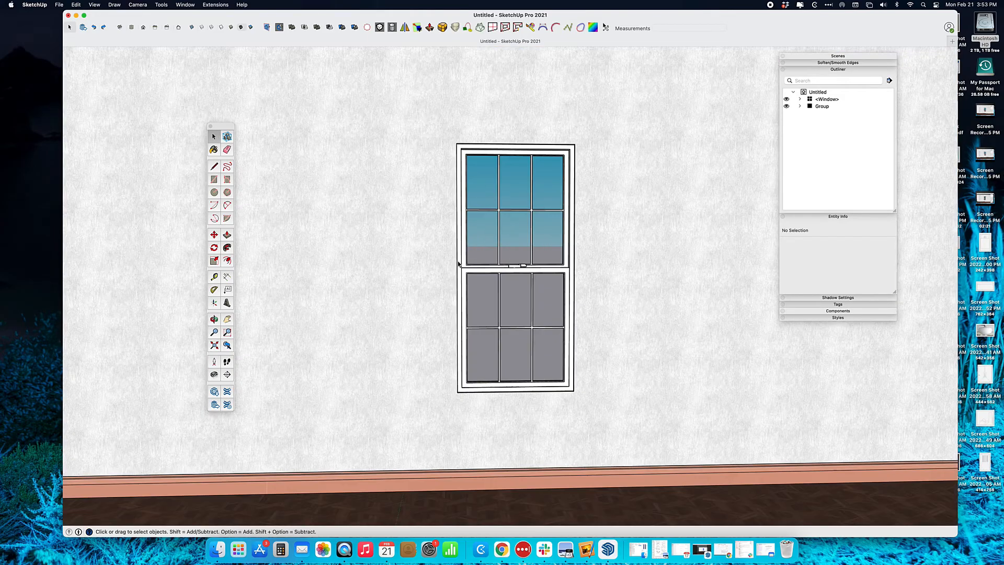
click(58, 5)
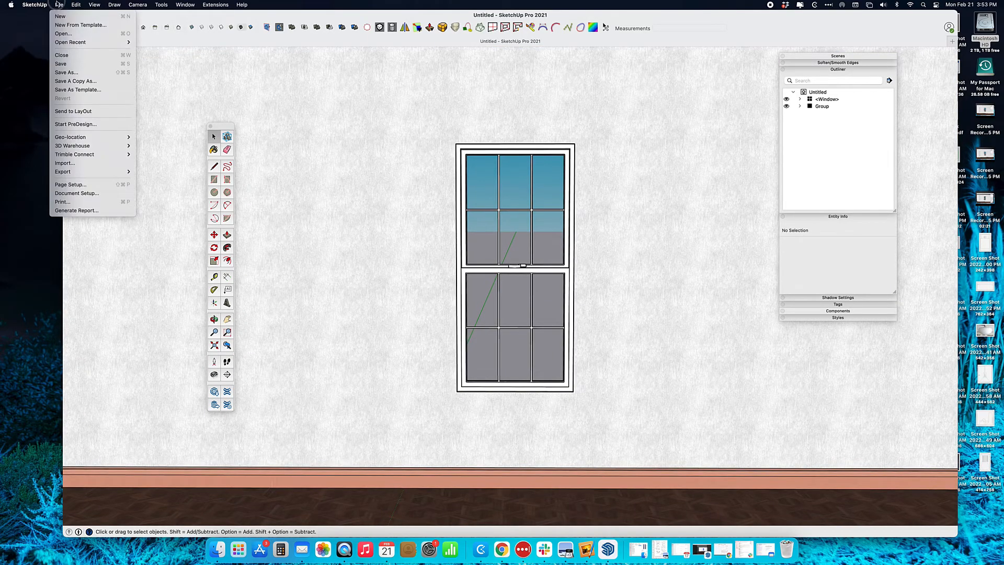
click(102, 164)
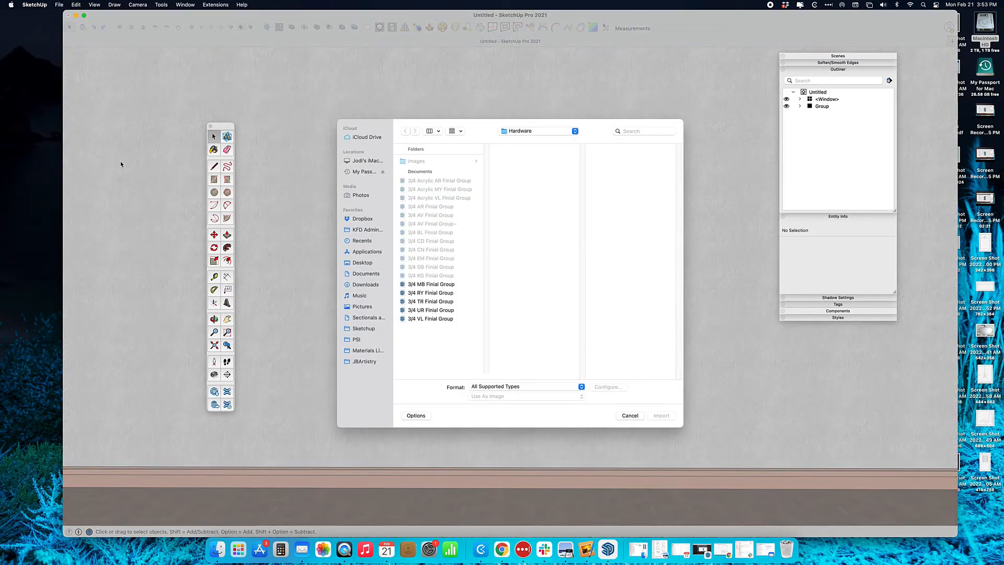
click(515, 132)
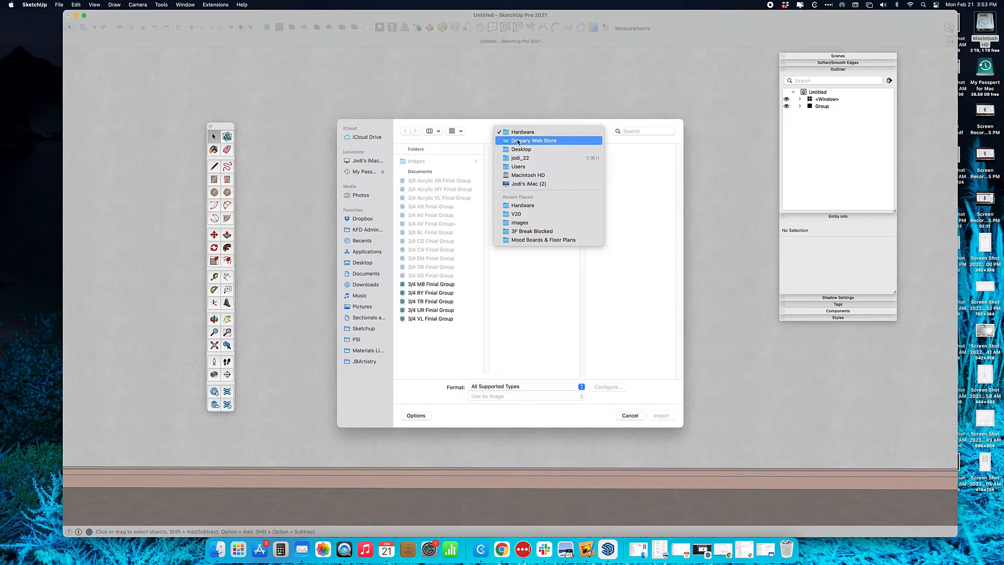
click(520, 141)
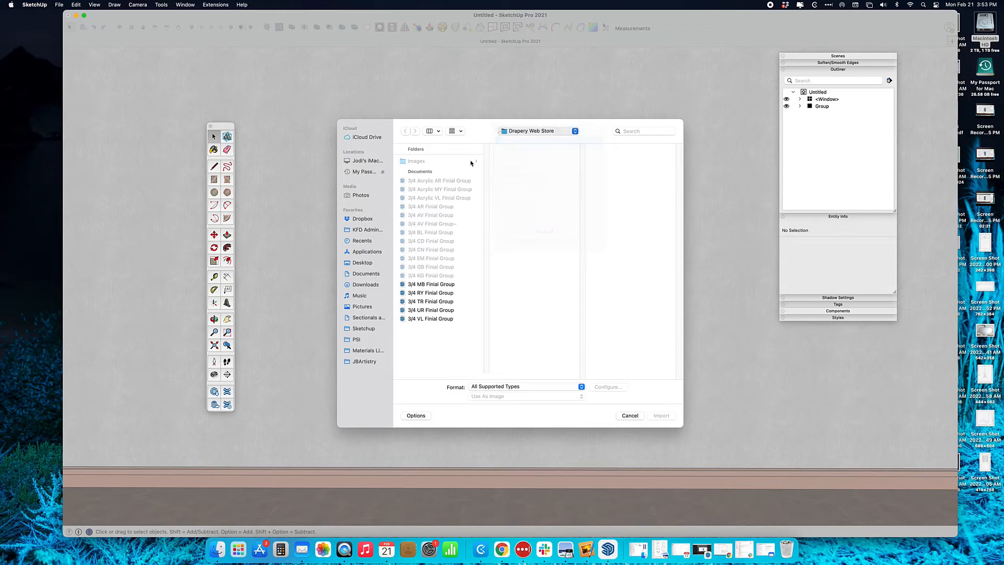
click(517, 195)
click(664, 161)
click(635, 220)
click(660, 416)
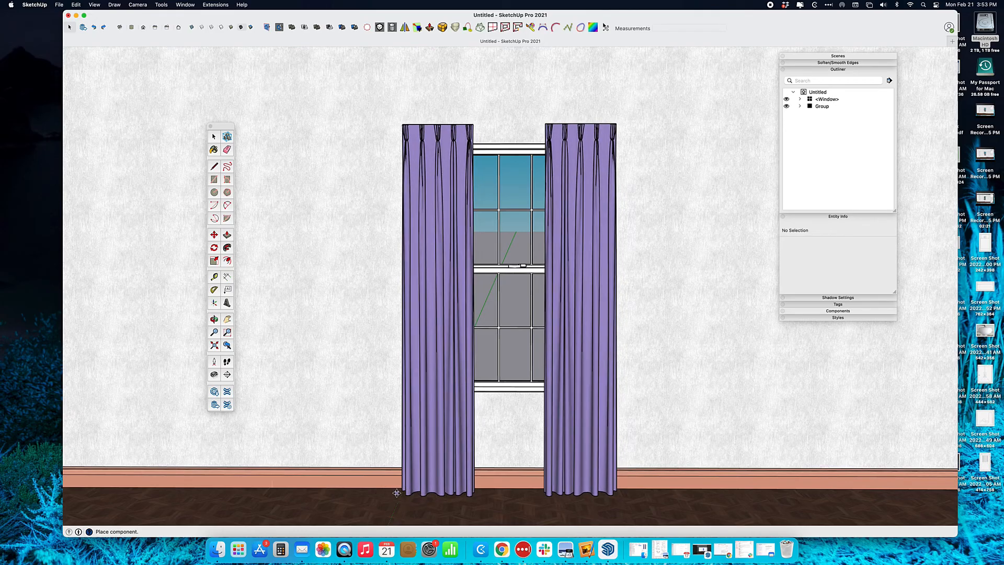
Set the purple curtain panels over the window and start a second model import
click(396, 493)
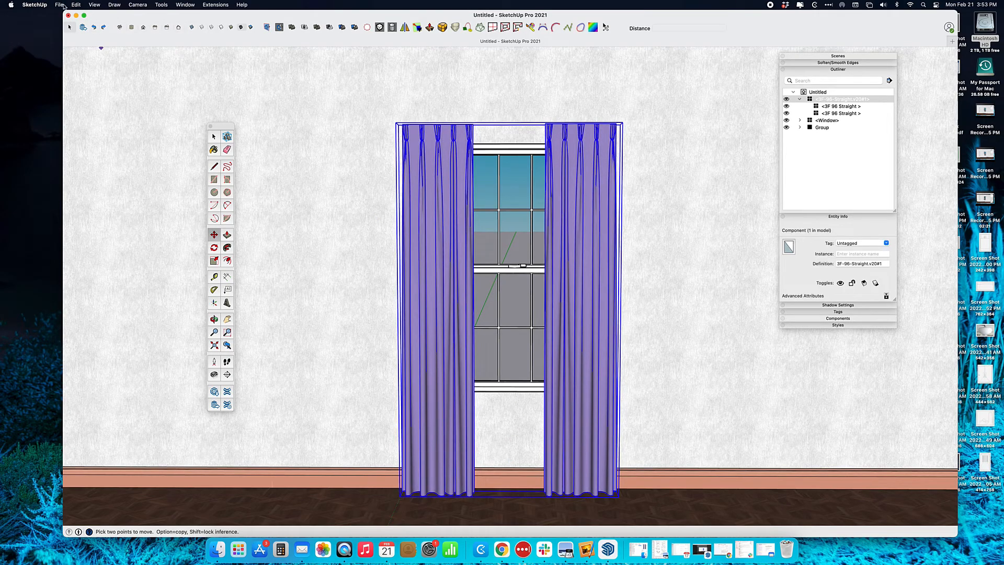
click(62, 6)
click(87, 163)
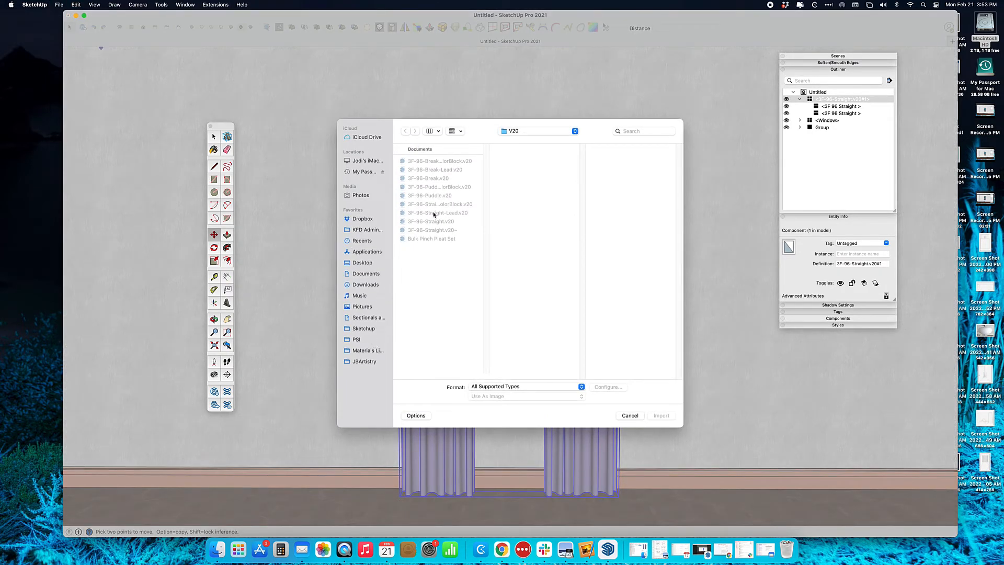
Import the 3/4 CD Finial Group rod from the Drapery Web Store Hardware folder
click(533, 131)
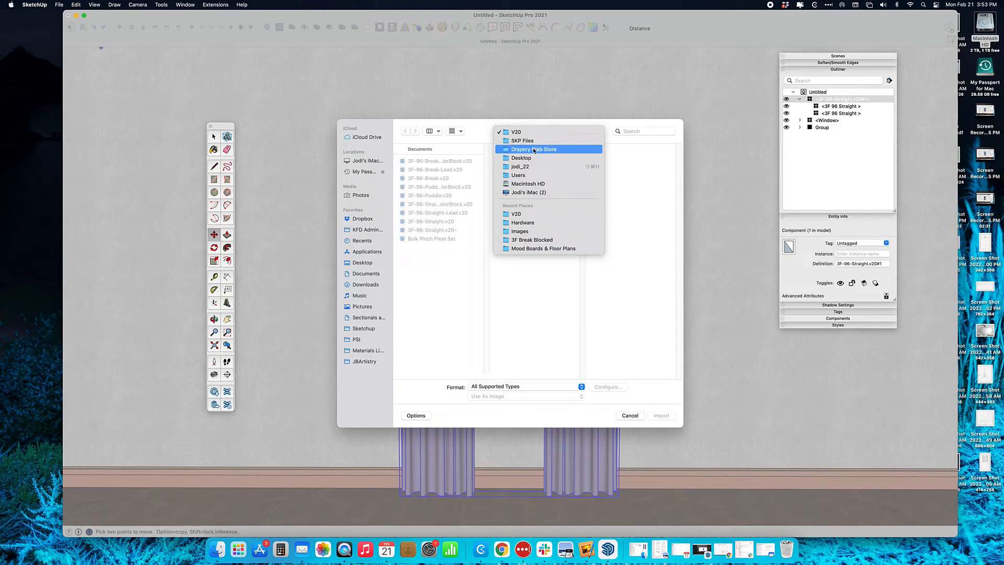
click(534, 149)
click(544, 161)
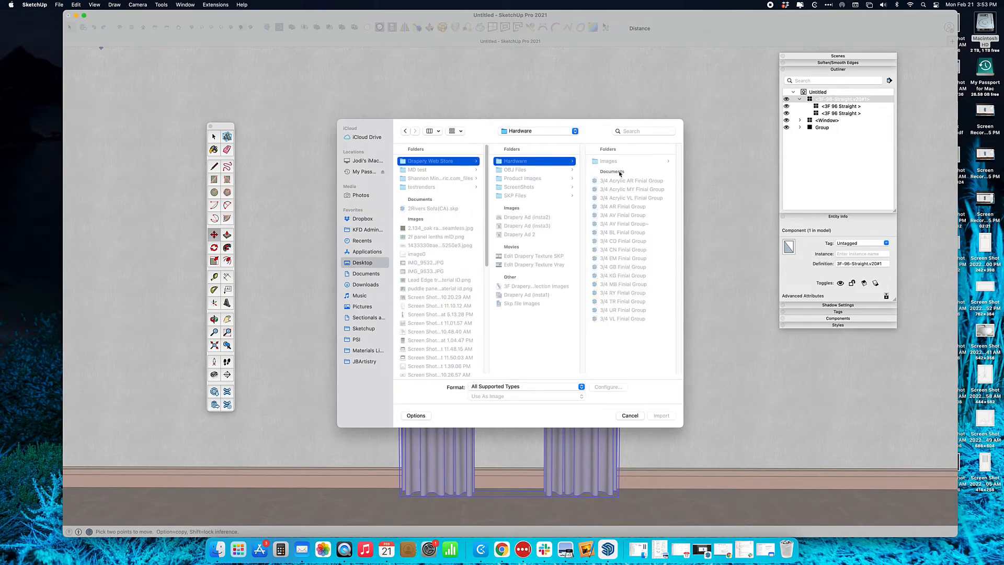
click(622, 224)
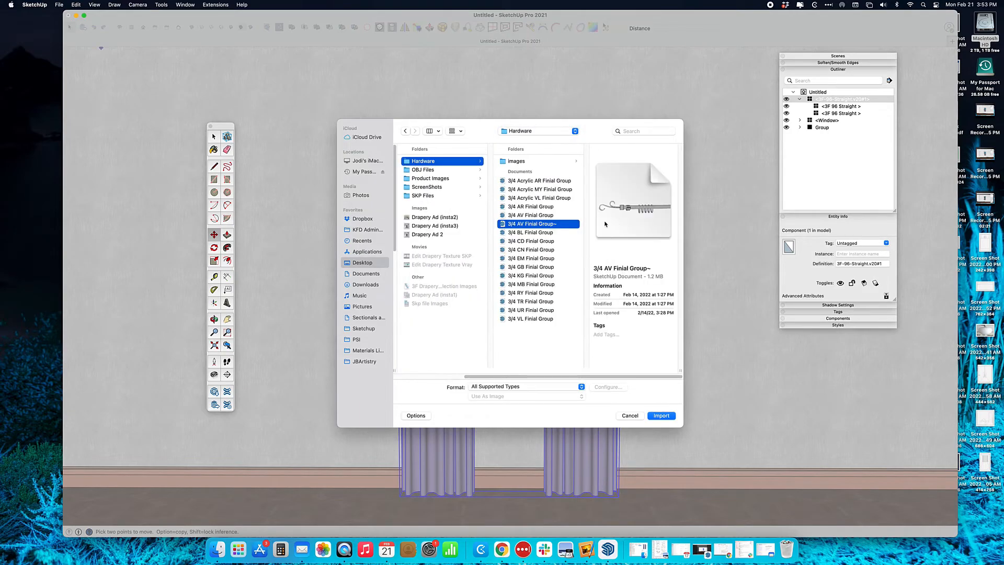
click(538, 241)
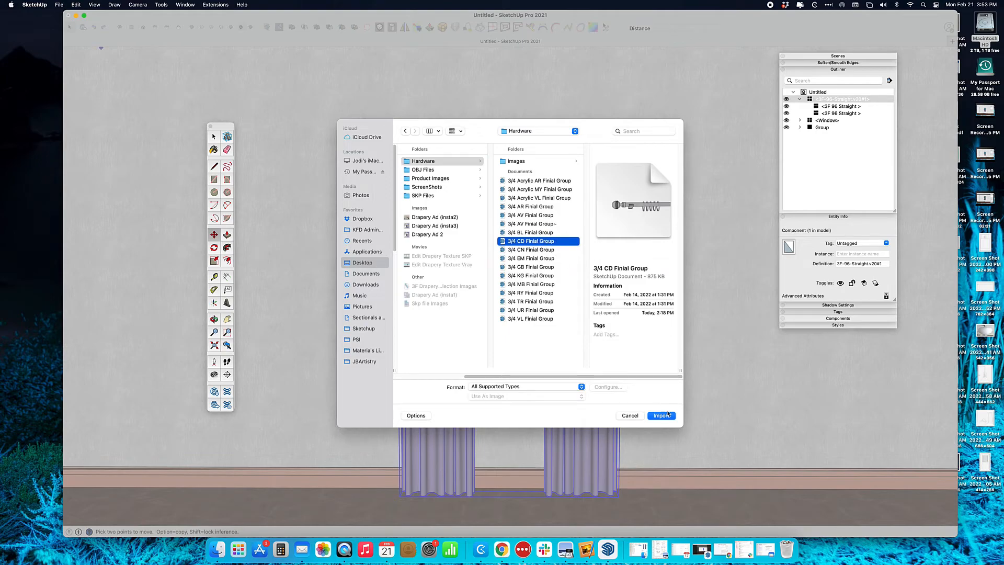
click(663, 415)
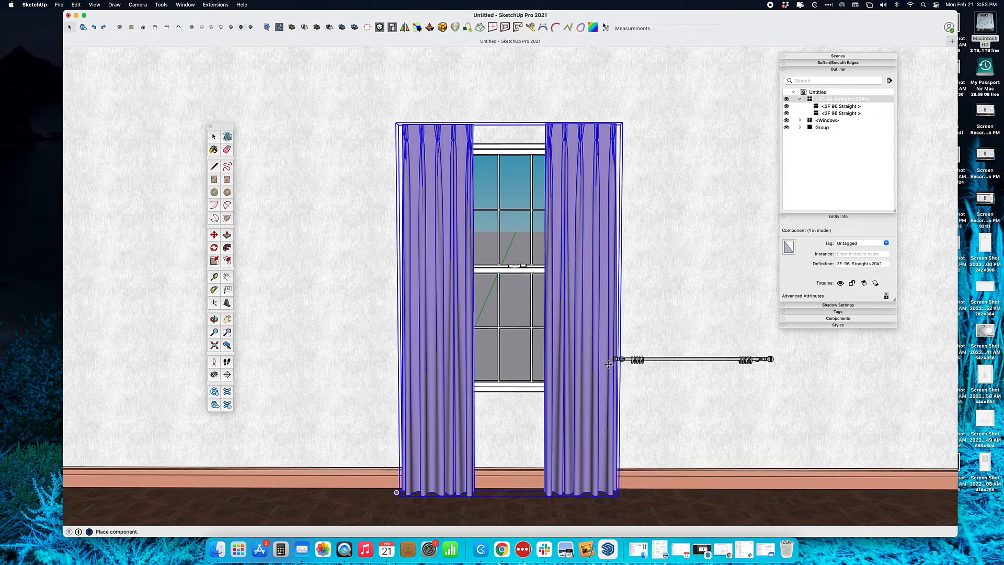
Drop the finial rod into the model beside the curtains and zoom in on its bracket
click(608, 365)
middle_drag(609, 364, 387, 342)
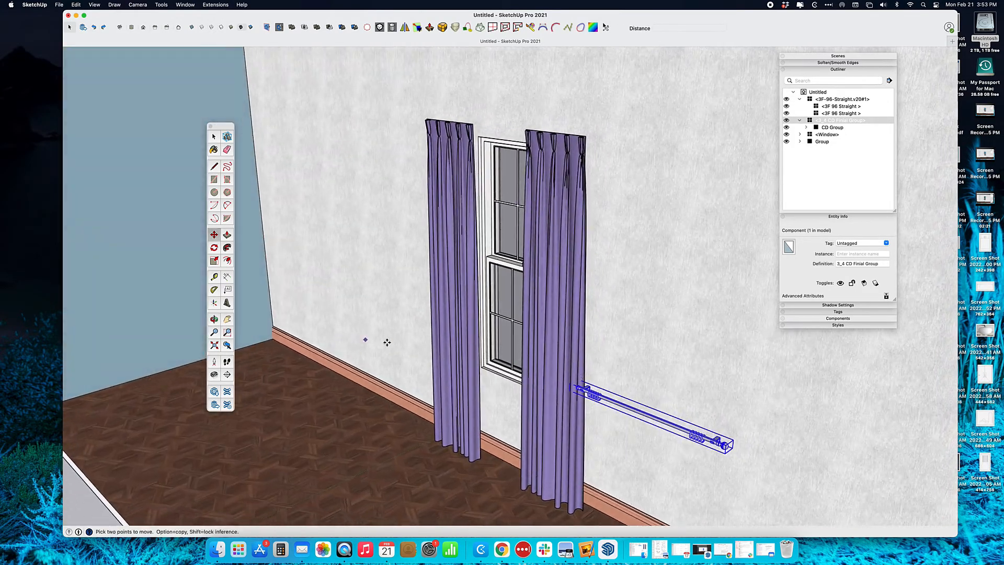
middle_drag(713, 453, 527, 315)
scroll(644, 370, up, 3)
scroll(637, 397, up, 4)
scroll(526, 316, up, 5)
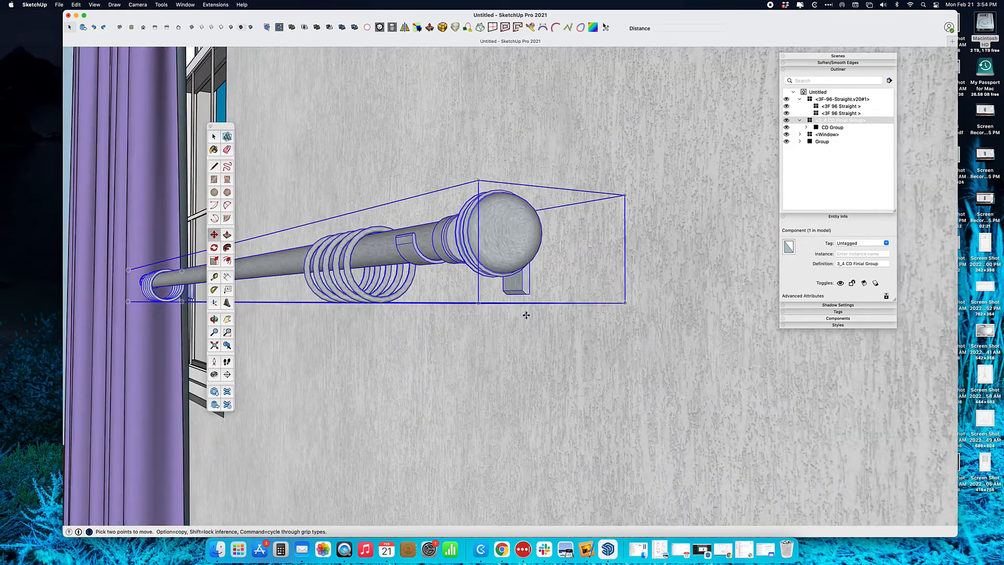
mouse_move(532, 350)
middle_down()
mouse_move(558, 374)
mouse_move(547, 325)
mouse_move(544, 343)
mouse_move(526, 341)
middle_up()
Move the rod from its bracket end so the bracket sits flush against the wall
key(m)
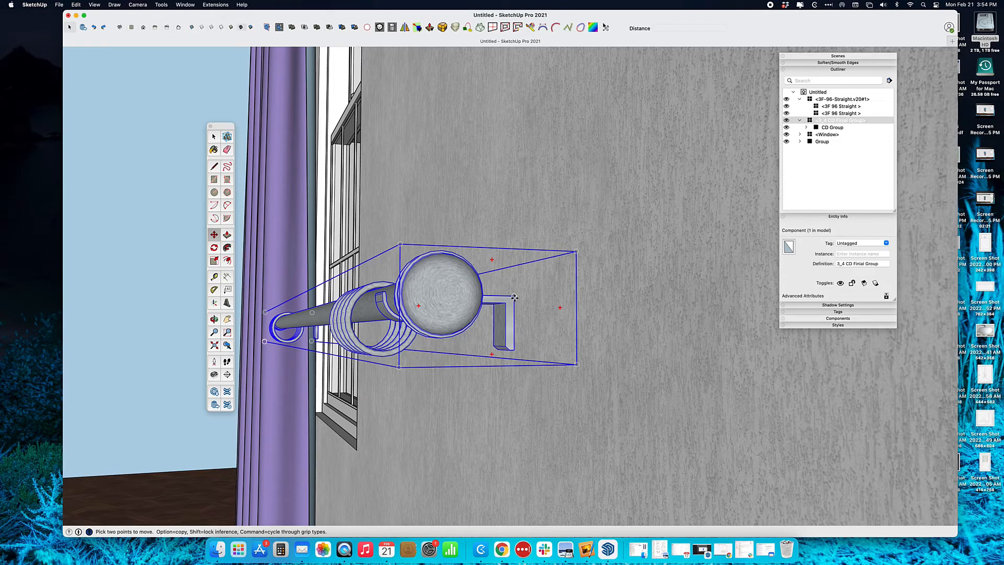
click(514, 349)
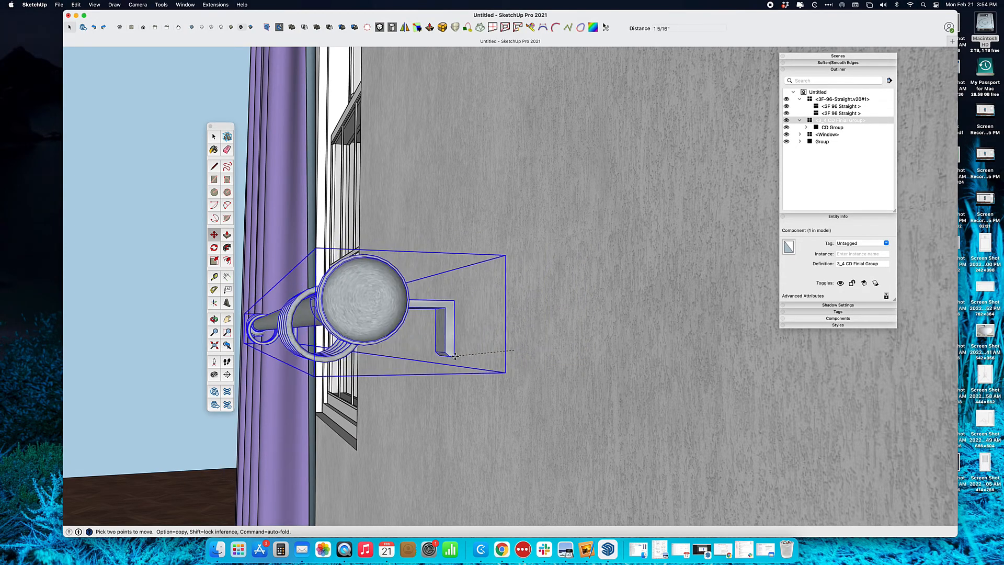
click(468, 356)
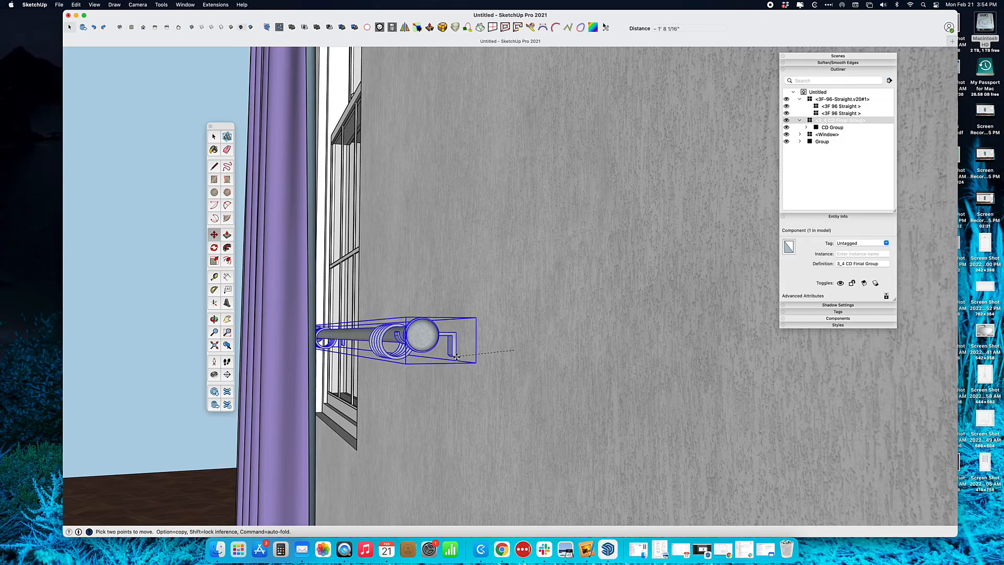
middle_drag(468, 356, 464, 400)
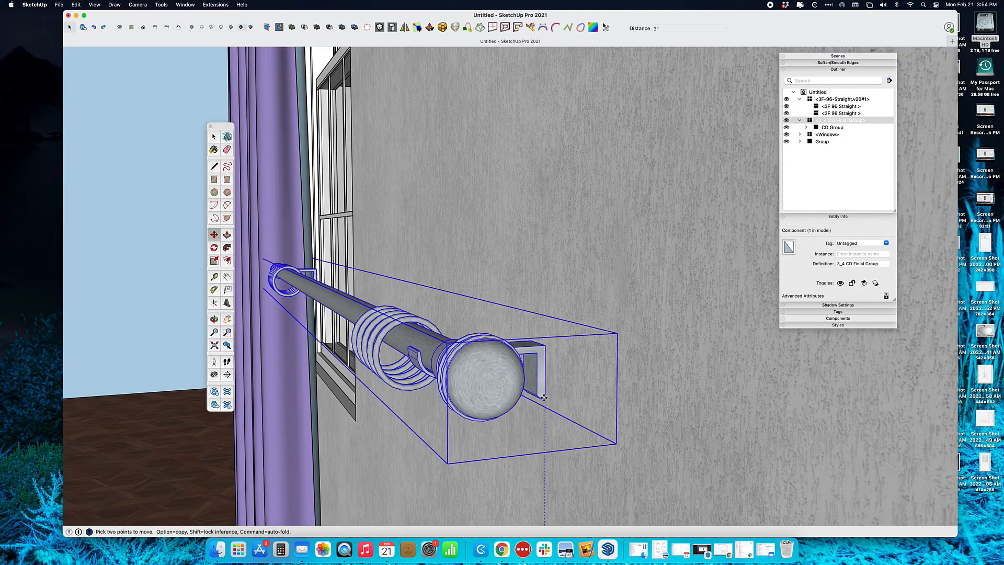
middle_drag(515, 467, 510, 317)
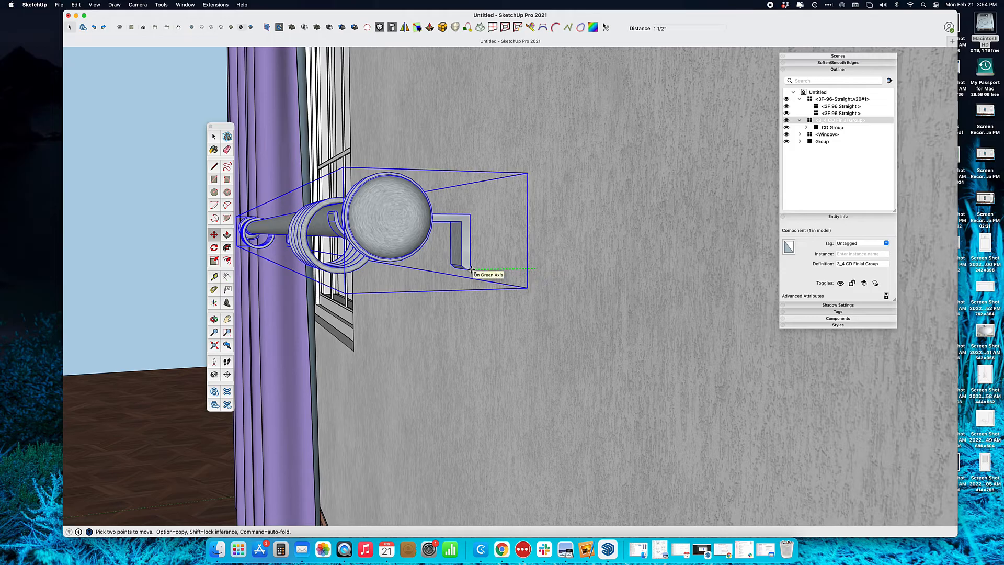
mouse_move(579, 286)
middle_down()
mouse_move(455, 296)
mouse_move(583, 281)
middle_up()
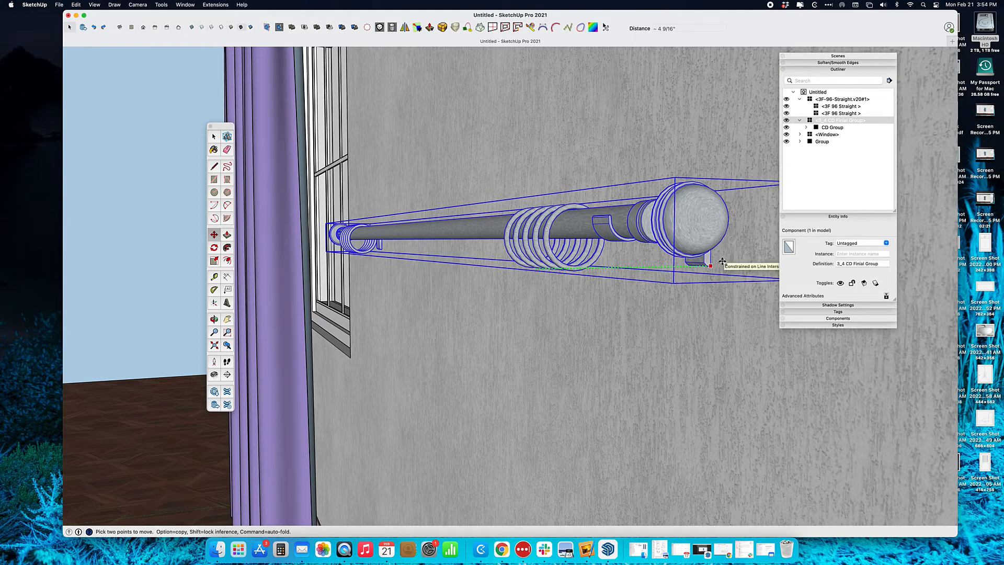
click(722, 262)
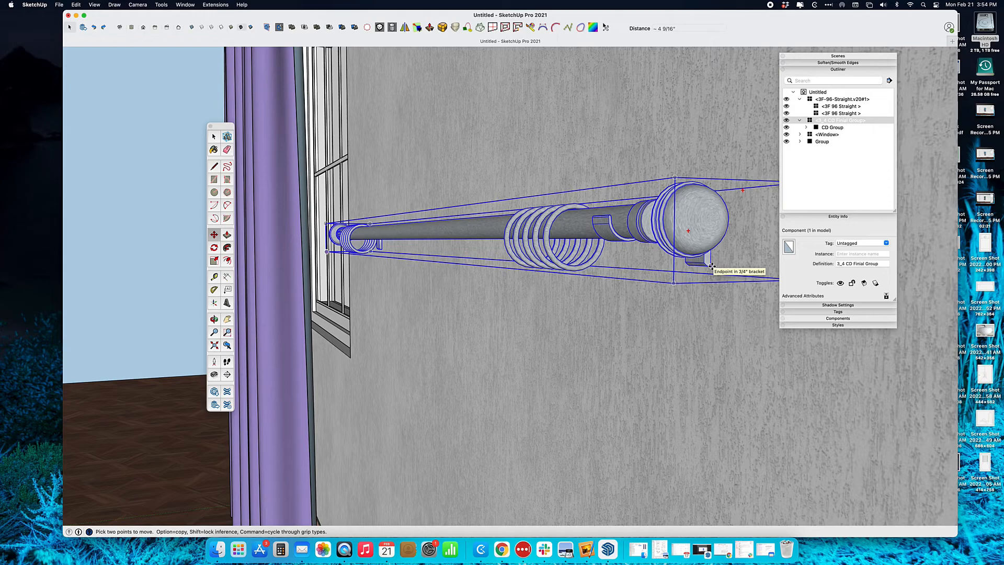
click(712, 266)
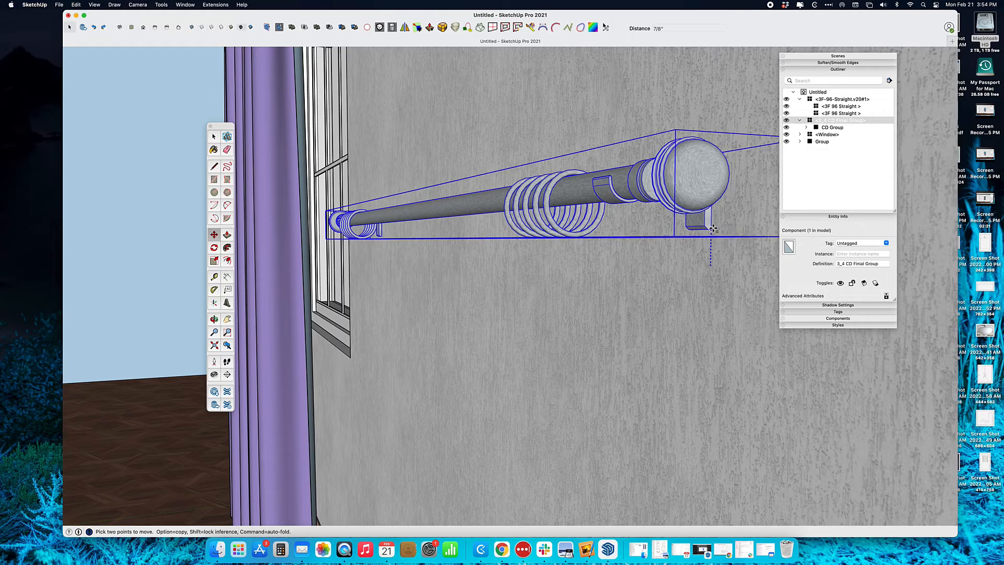
scroll(711, 194, down, 5)
Lift the rod along the blue axis and zoom out to show the whole room
key(Up)
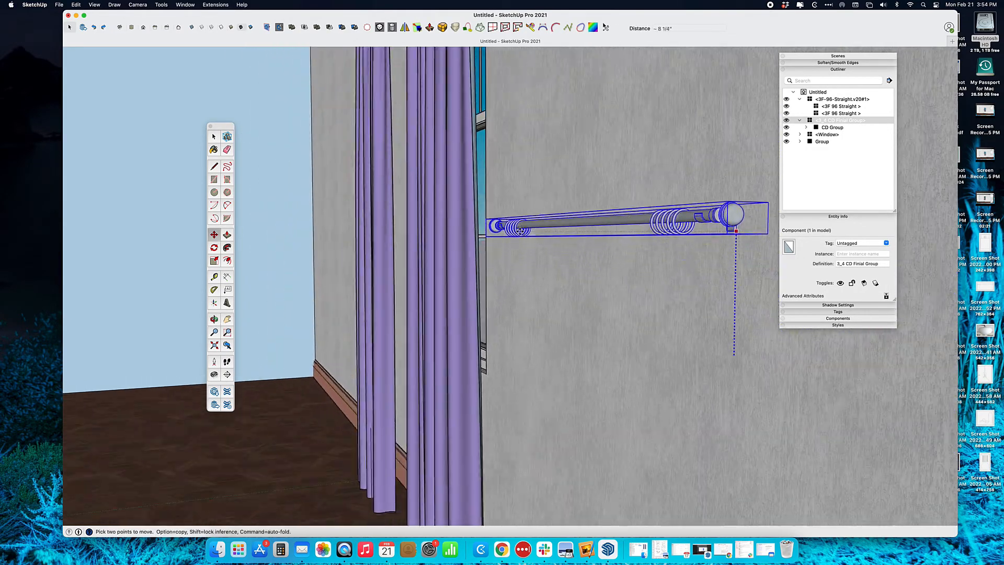
scroll(520, 230, down, 5)
middle_drag(615, 213, 579, 240)
scroll(578, 240, down, 5)
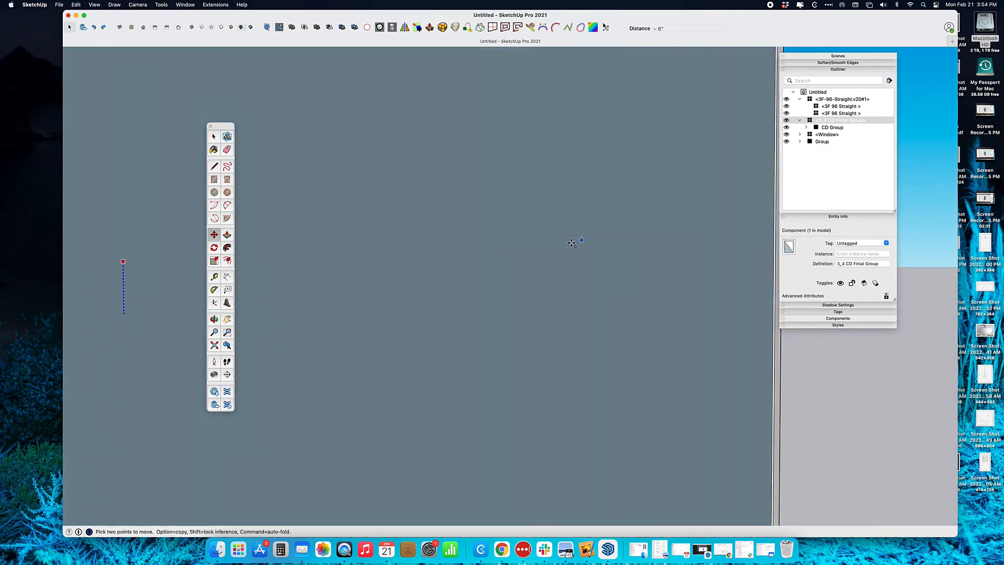
scroll(493, 269, up, 3)
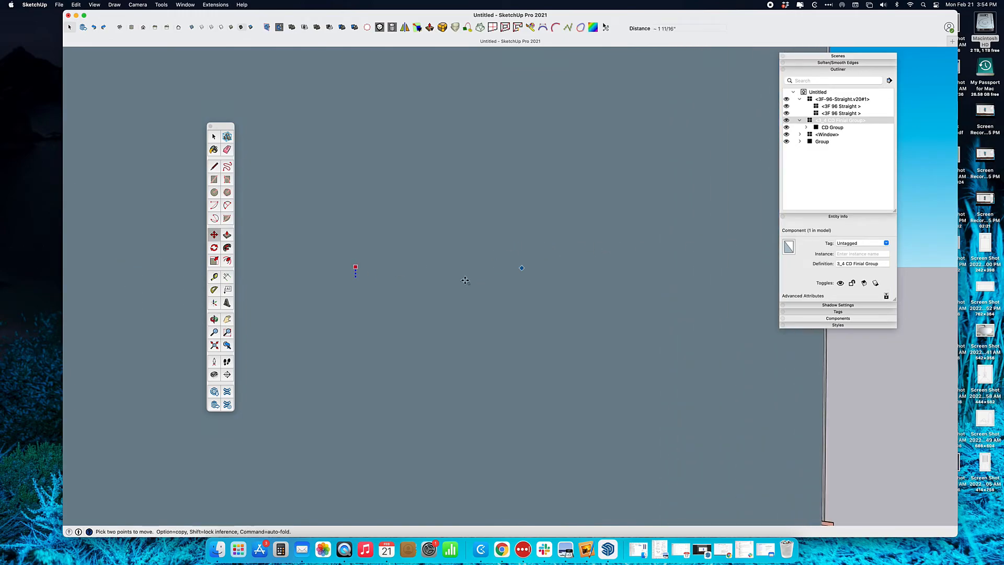
click(215, 345)
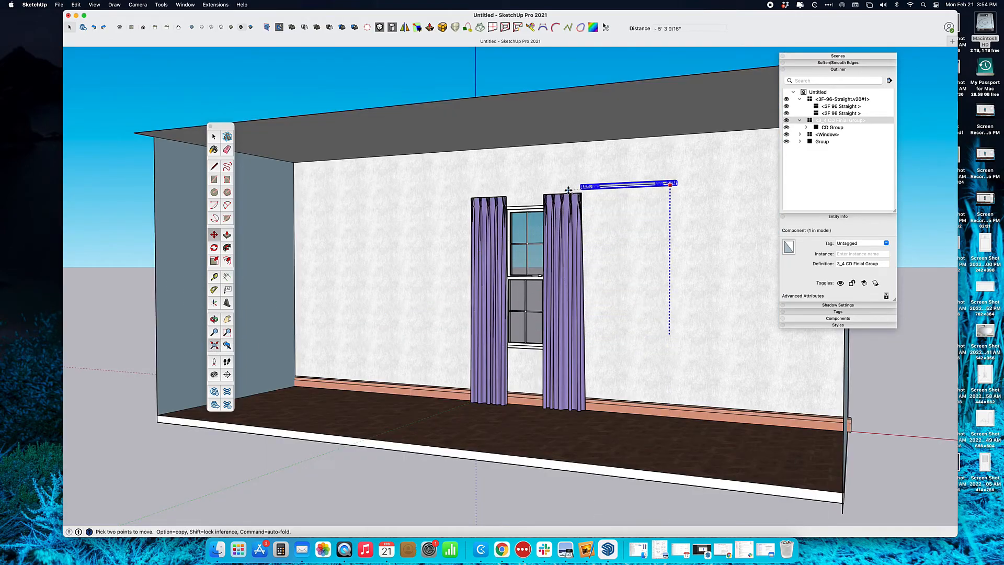
scroll(573, 193, up, 6)
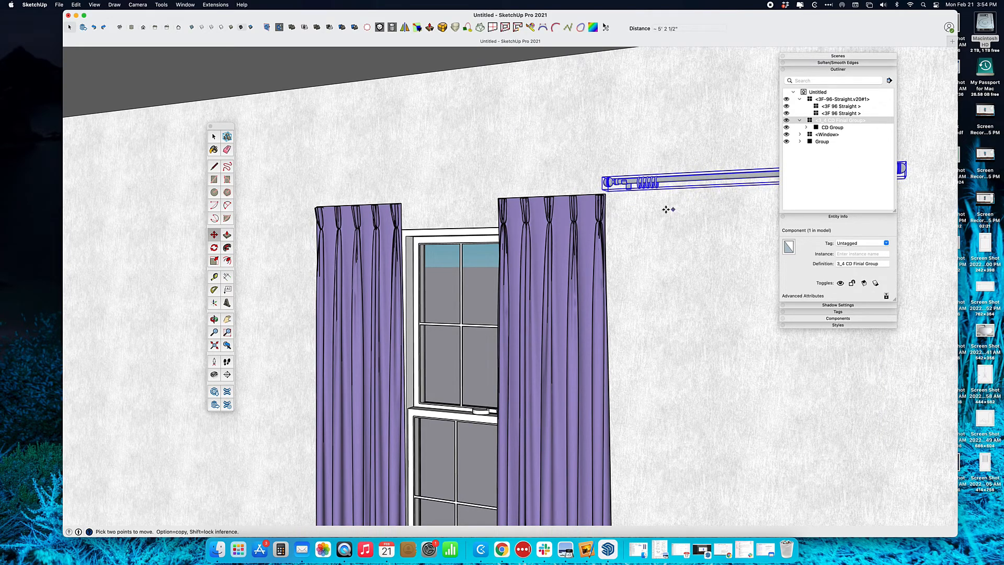
Slide the rod left along the red axis to sit across the curtain tops
shift+middle_drag(689, 198, 486, 199)
click(638, 177)
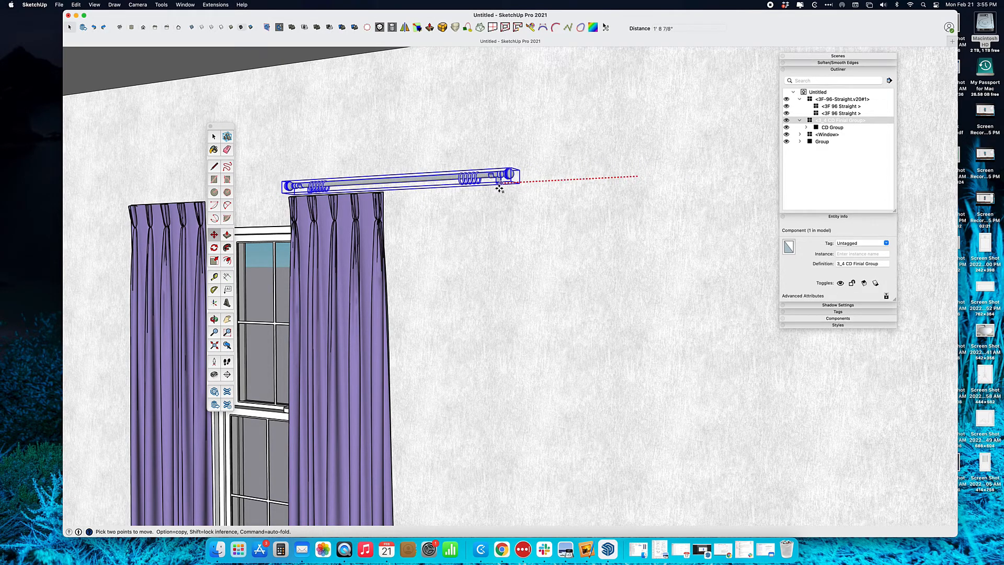
scroll(384, 198, up, 3)
middle_drag(389, 198, 459, 180)
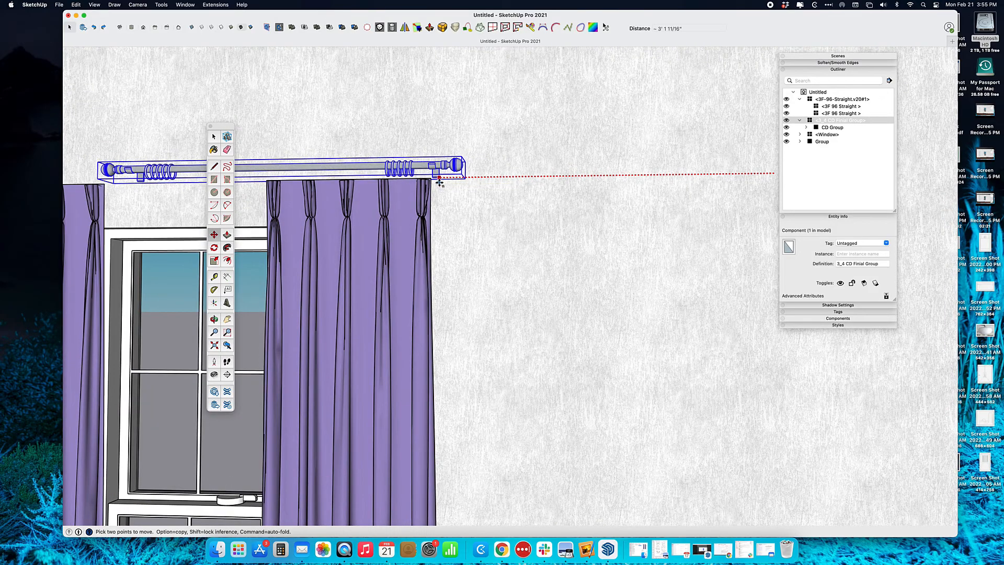
click(442, 183)
middle_drag(443, 184, 530, 259)
scroll(483, 285, down, 4)
key(space)
click(430, 281)
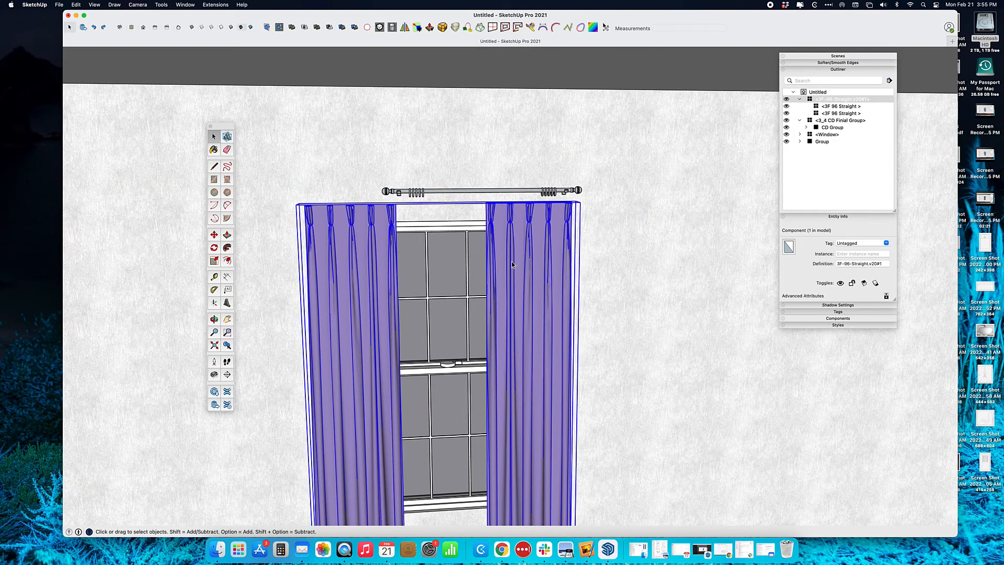
Shift the curtain pair slightly left, then open the component and select the right panel
key(m)
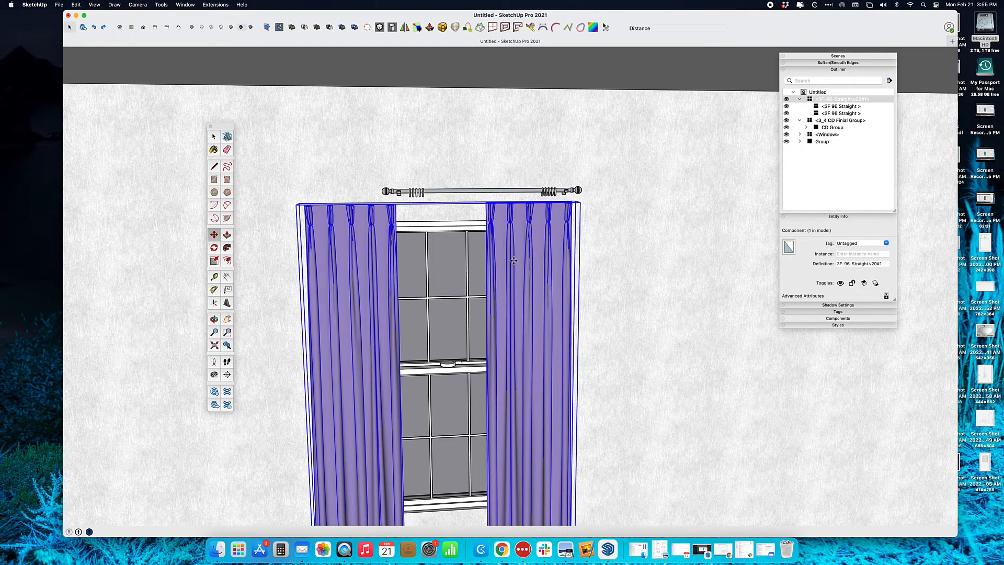
click(515, 263)
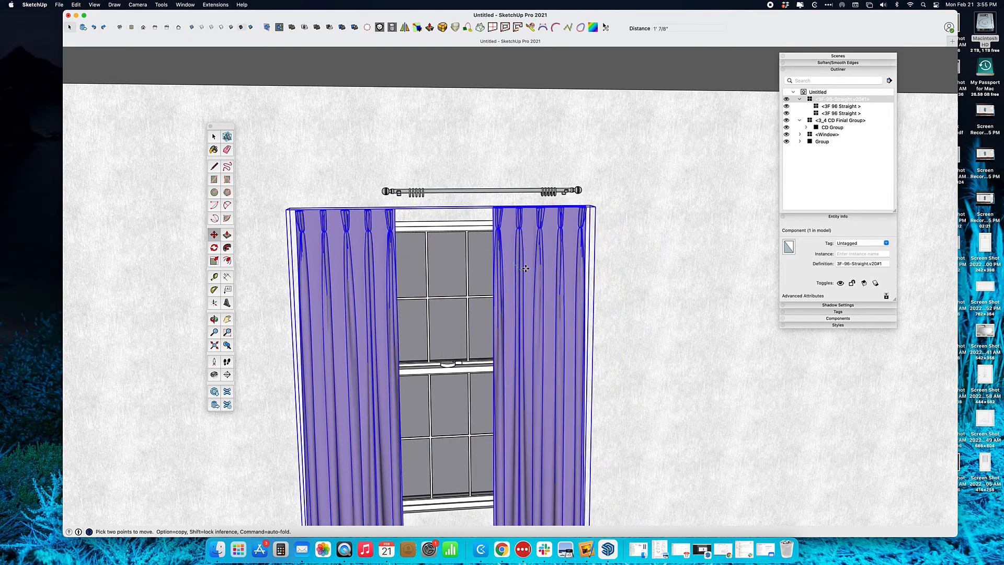
click(526, 268)
key(space)
double_click(517, 271)
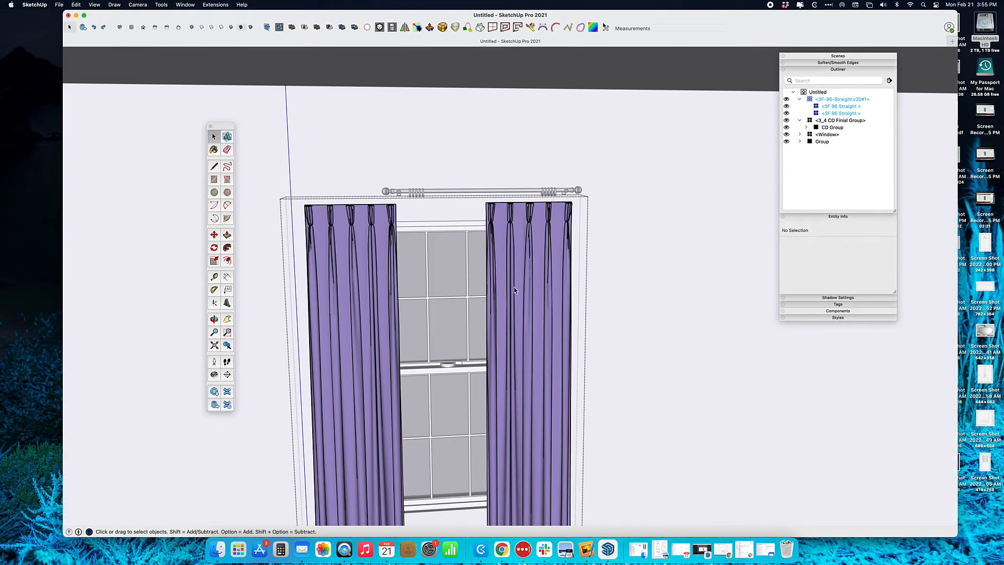
click(513, 275)
Try moving the right panel alone, cancel it, and close the curtain component
key(o)
drag(527, 279, 436, 289)
key(space)
scroll(568, 204, up, 5)
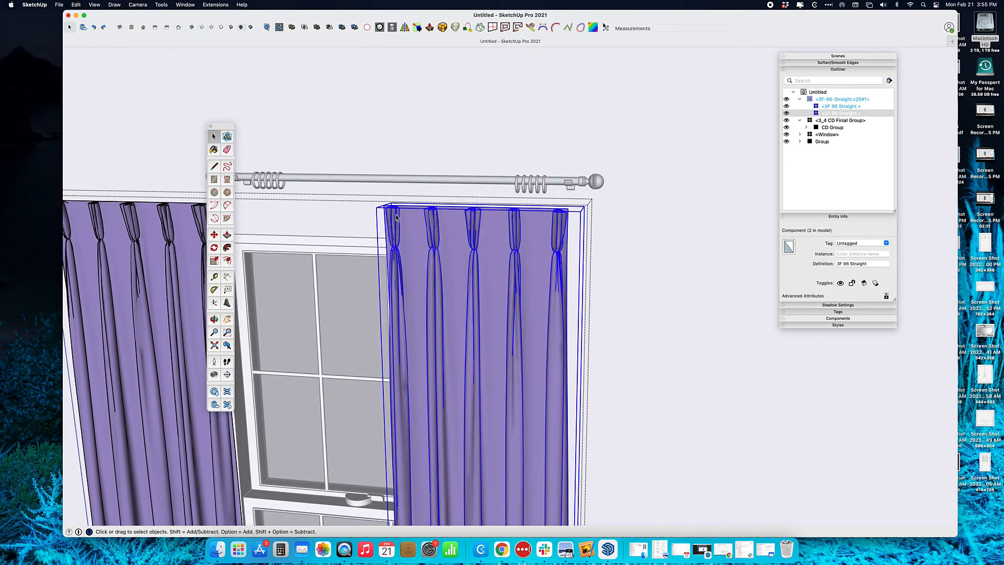
key(m)
click(528, 226)
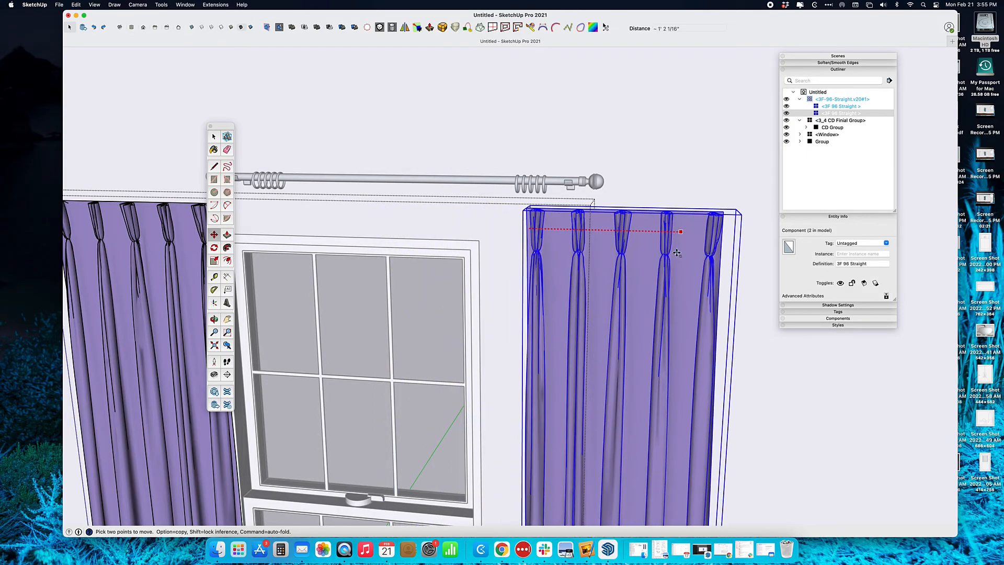
key(Escape)
middle_drag(463, 254, 594, 247)
key(space)
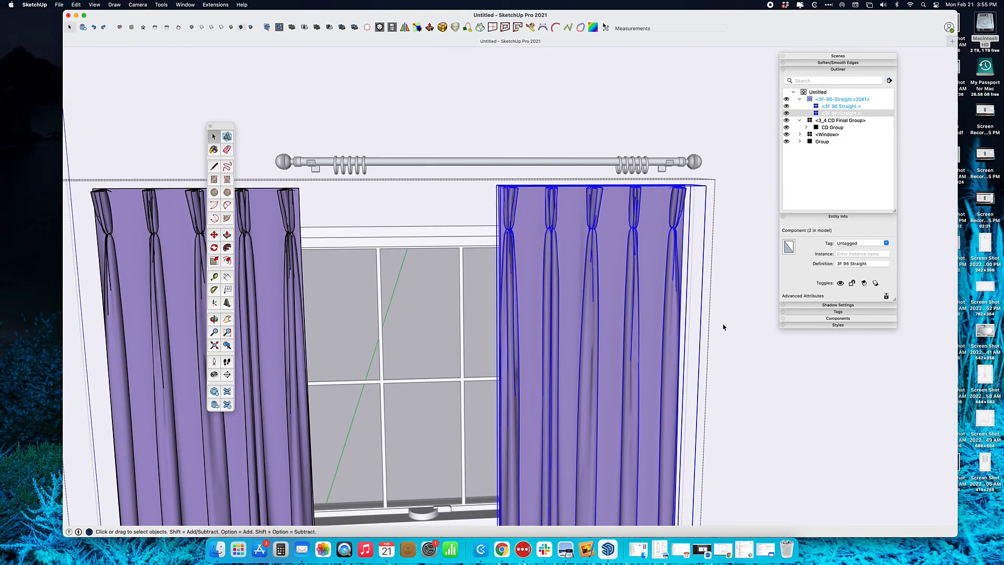
click(723, 327)
click(591, 306)
scroll(514, 281, down, 3)
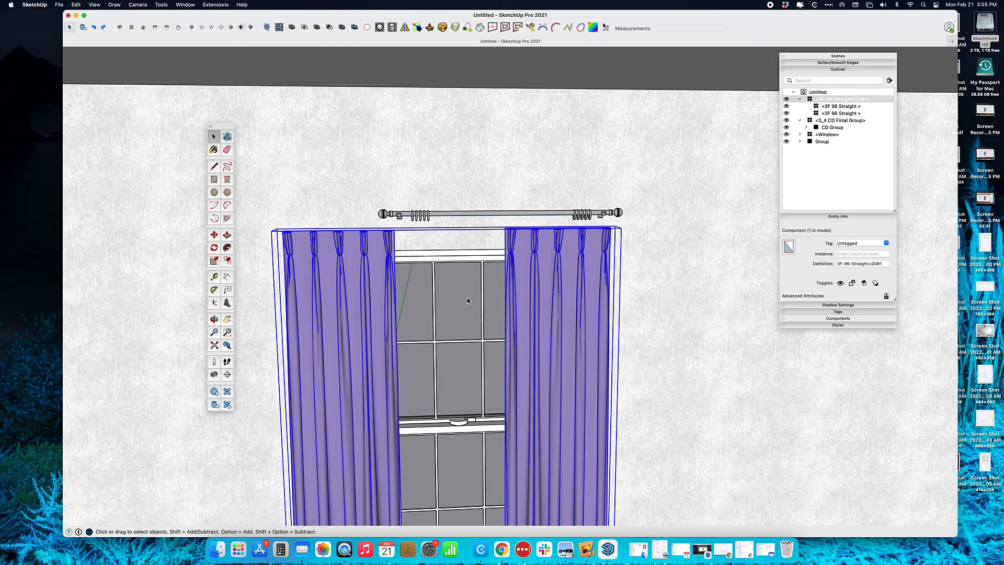
Move the whole curtain pair about 2 3/8" along the red axis under the rod
key(m)
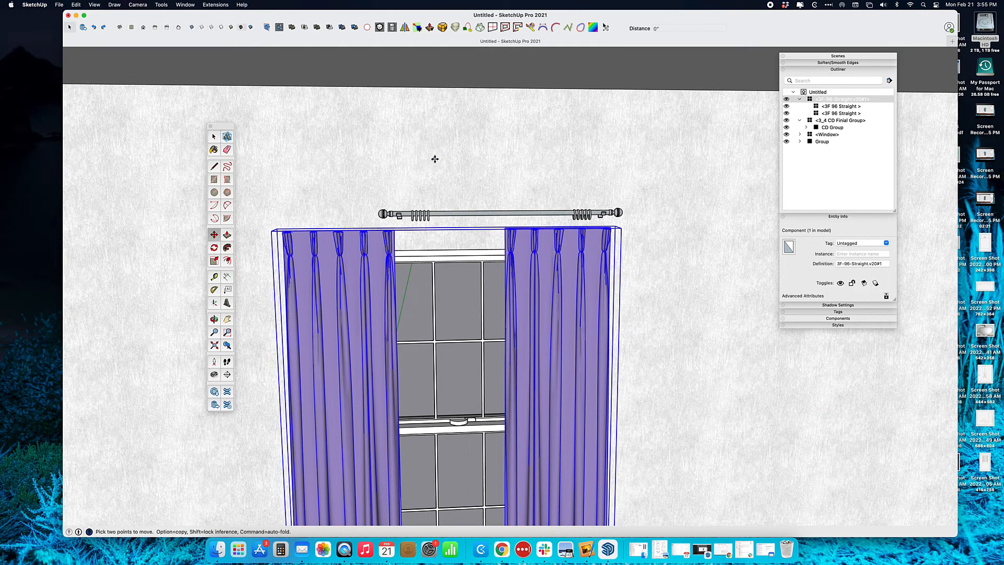
click(437, 160)
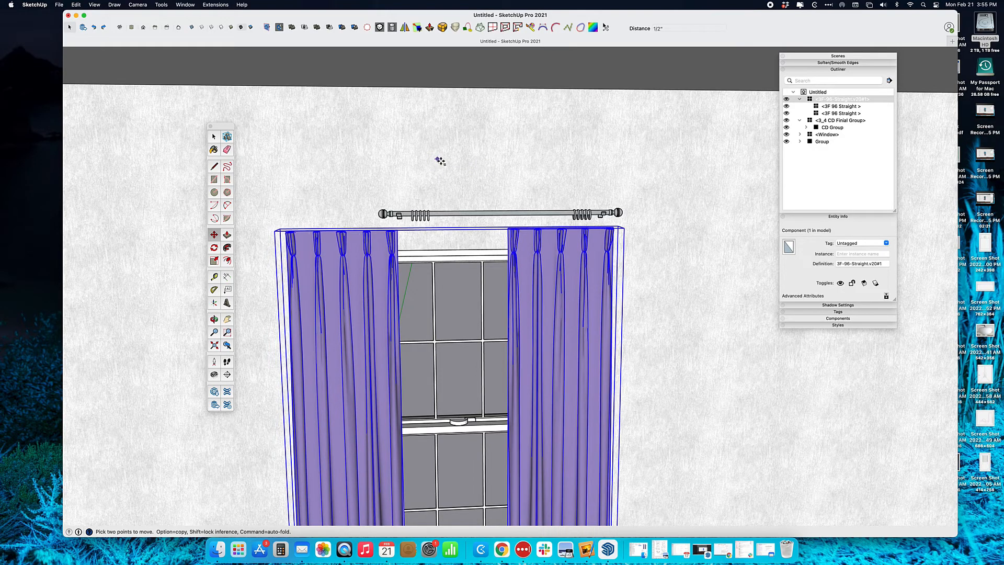
click(449, 166)
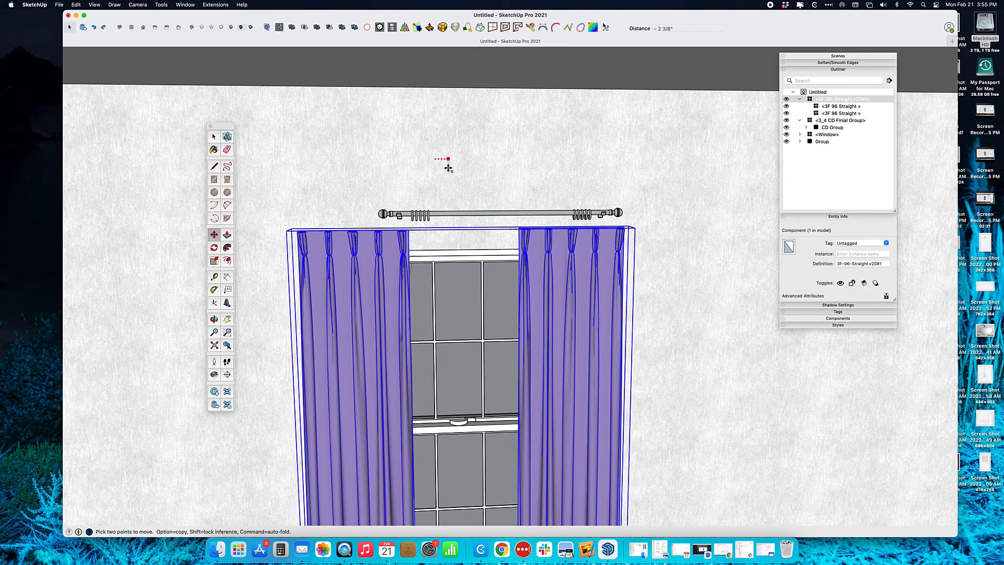
Orbit and zoom down to the curtain hems, baseboard and floor tiles
shift+middle_drag(636, 404, 582, 175)
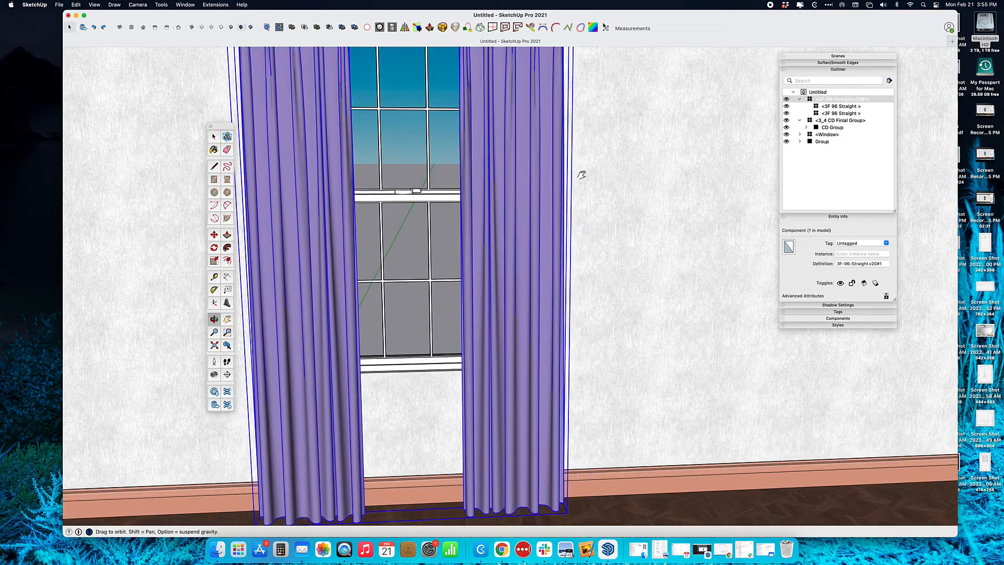
scroll(571, 246, down, 3)
middle_drag(562, 311, 567, 225)
scroll(566, 269, up, 8)
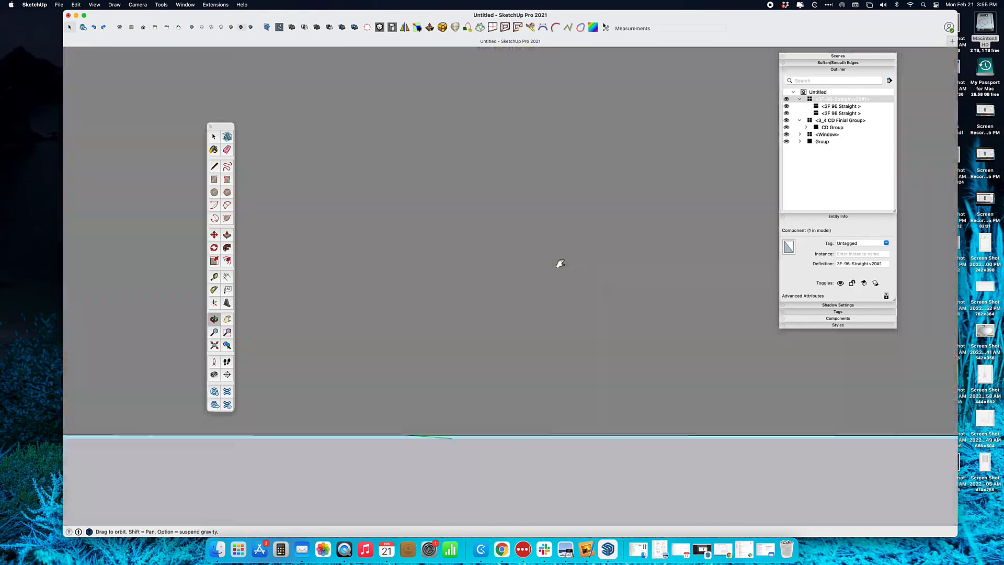
key(m)
middle_drag(556, 272, 558, 375)
scroll(561, 189, down, 8)
shift+middle_drag(561, 189, 553, 370)
scroll(529, 218, up, 5)
shift+middle_drag(532, 214, 493, 327)
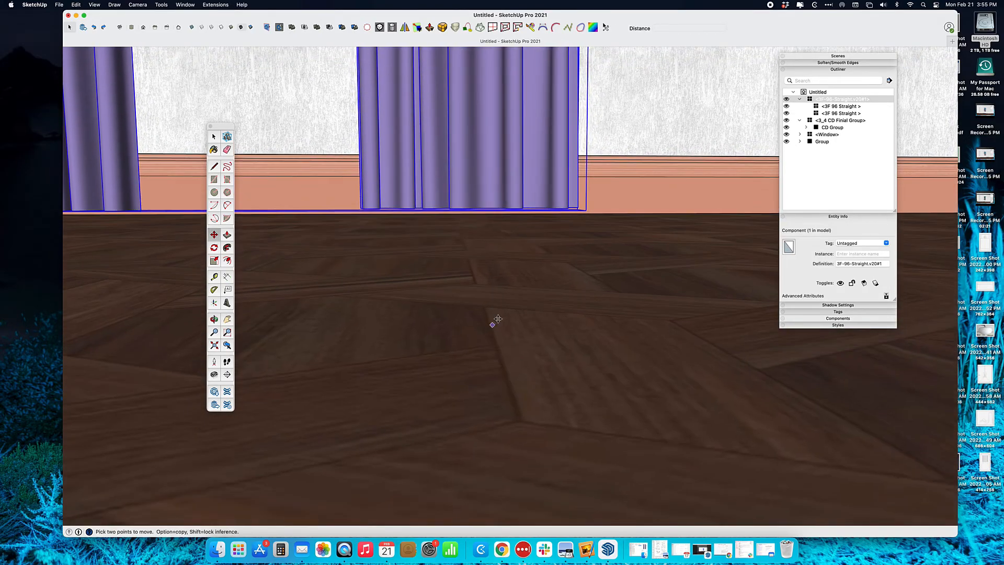
scroll(556, 233, up, 4)
shift+middle_drag(564, 225, 561, 290)
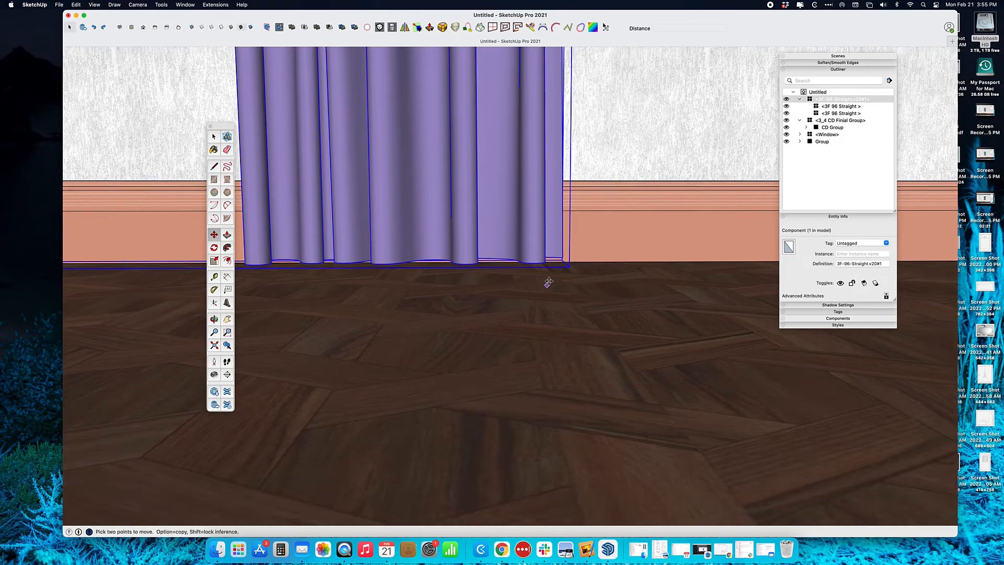
key(space)
Move the curtains down from their bottom-right corner toward the floor
key(m)
scroll(562, 257, up, 3)
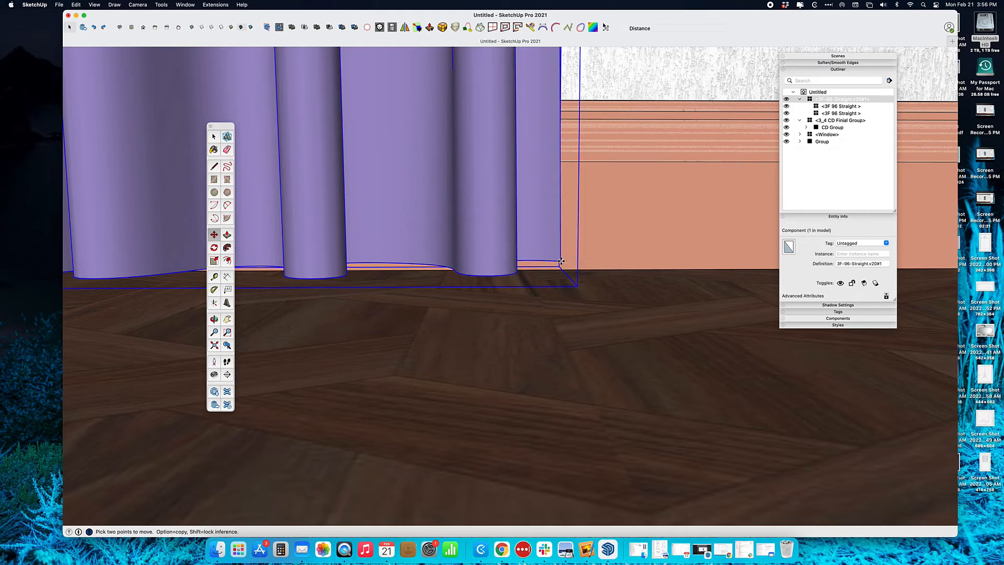
click(561, 261)
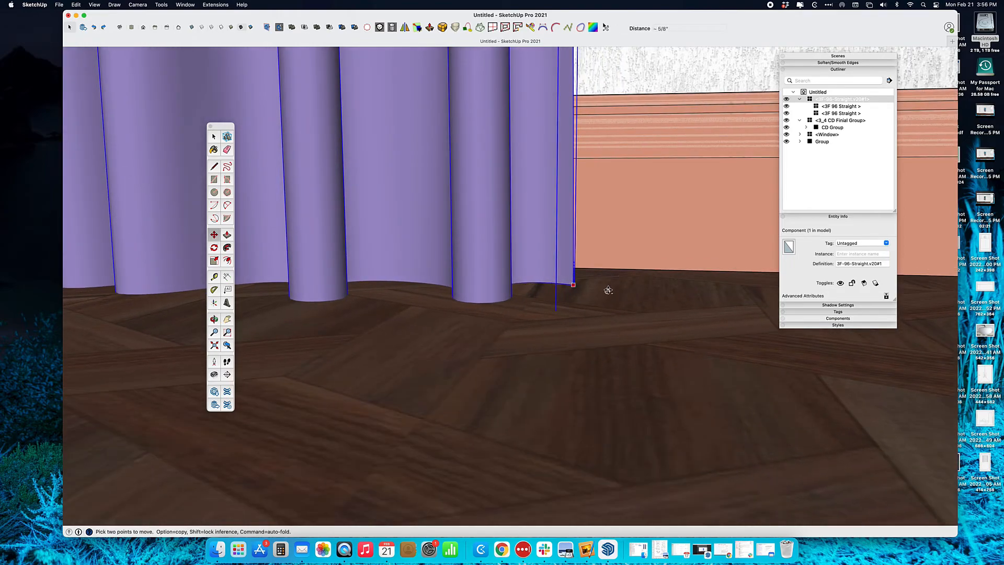
click(605, 293)
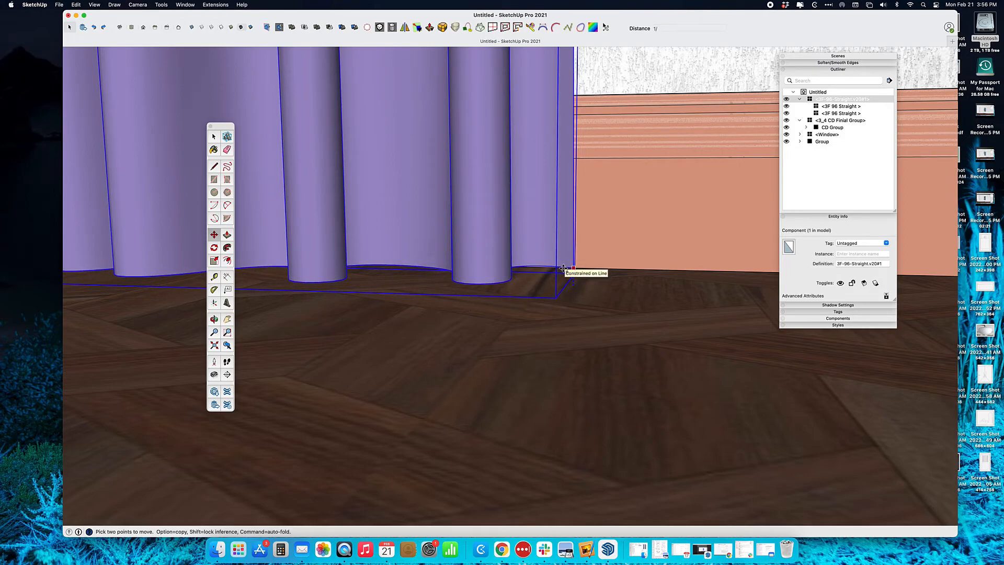
key(Return)
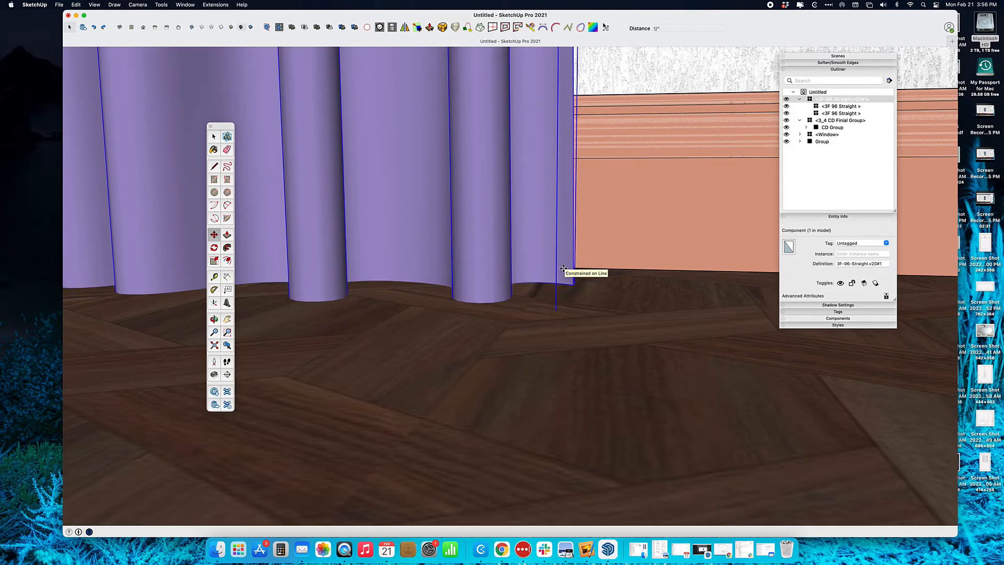
Reposition the curtains by 1/2" so their hems rest exactly on the floor
middle_drag(573, 286, 594, 235)
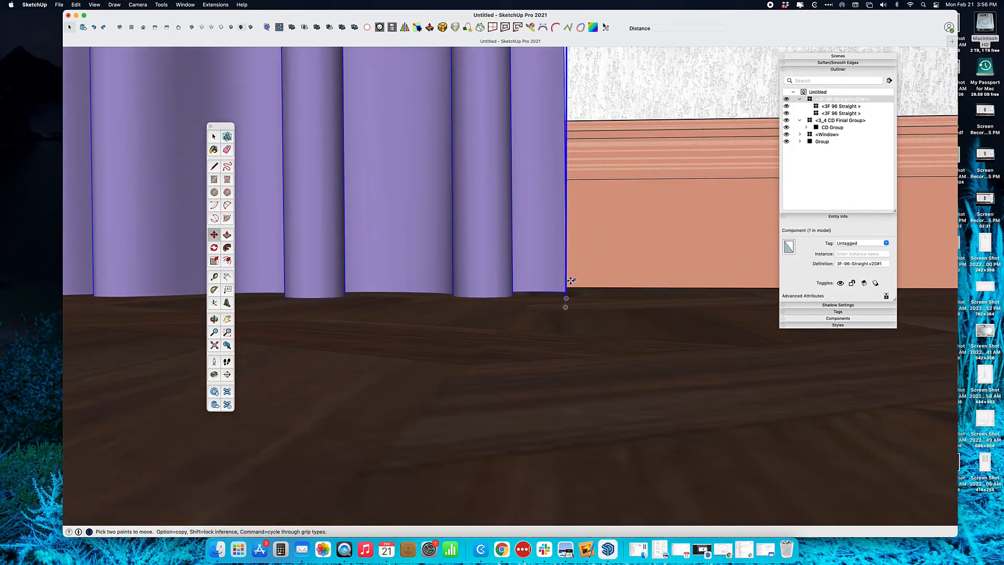
middle_drag(573, 281, 565, 283)
click(565, 294)
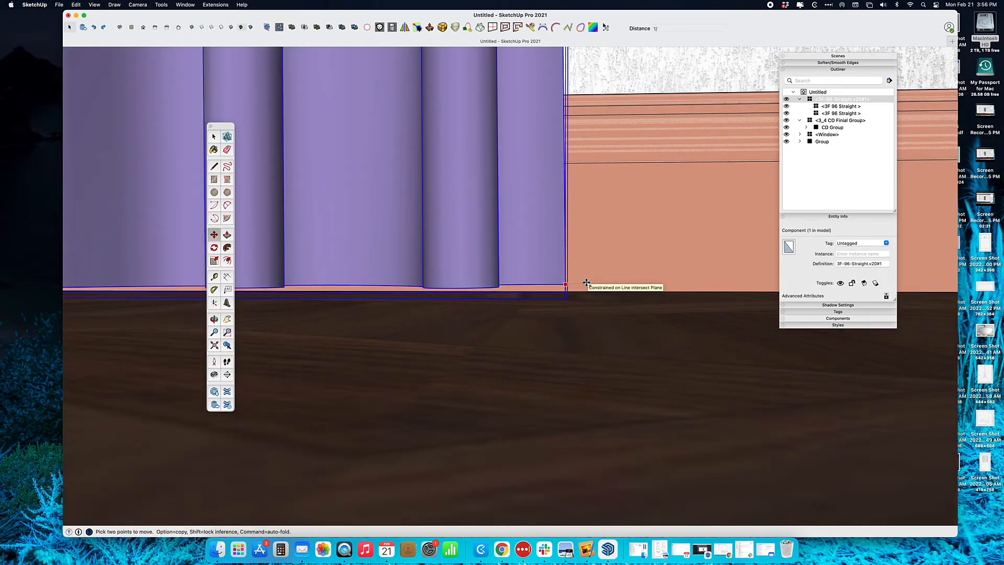
key(Return)
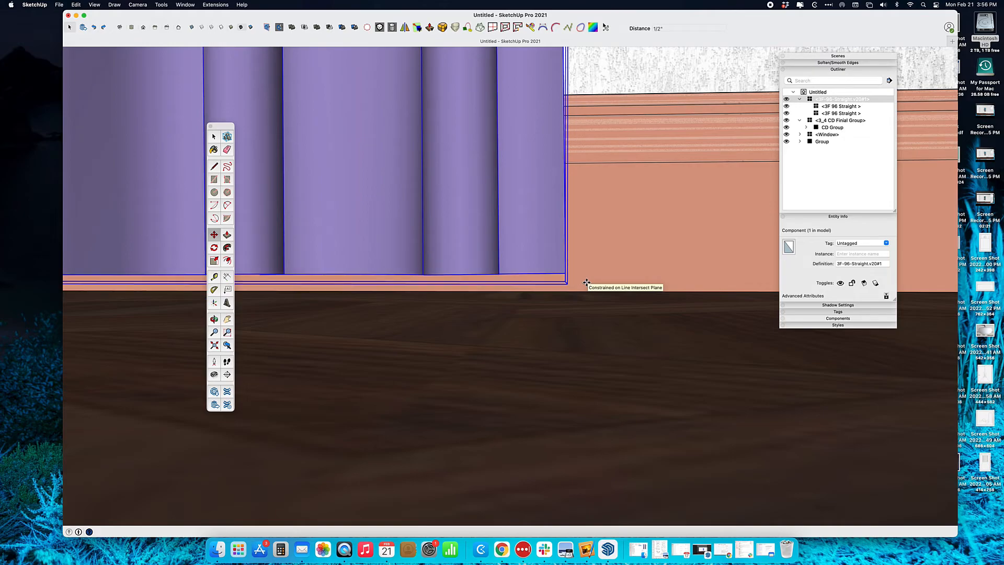
scroll(585, 291, down, 5)
key(space)
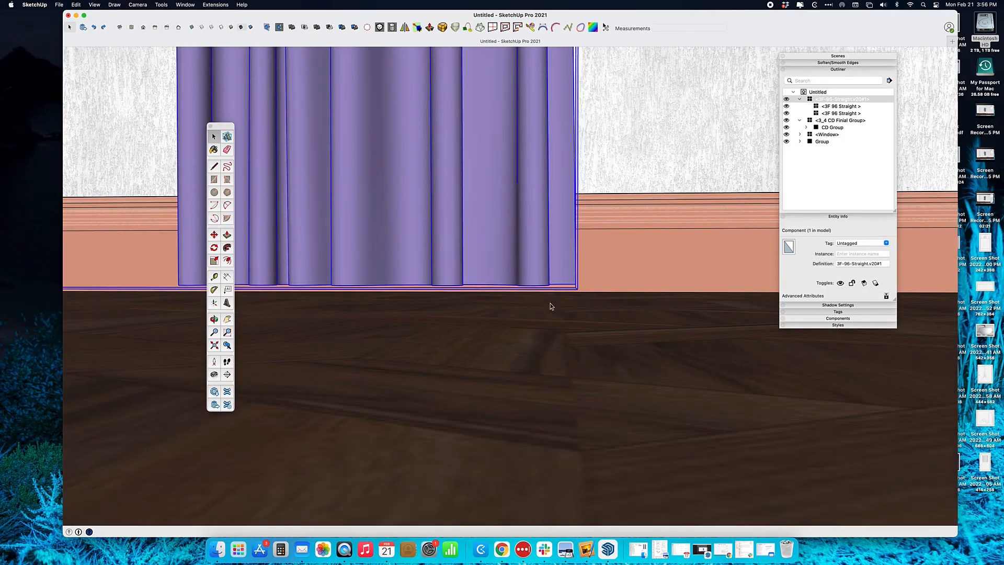
click(551, 302)
scroll(575, 287, down, 10)
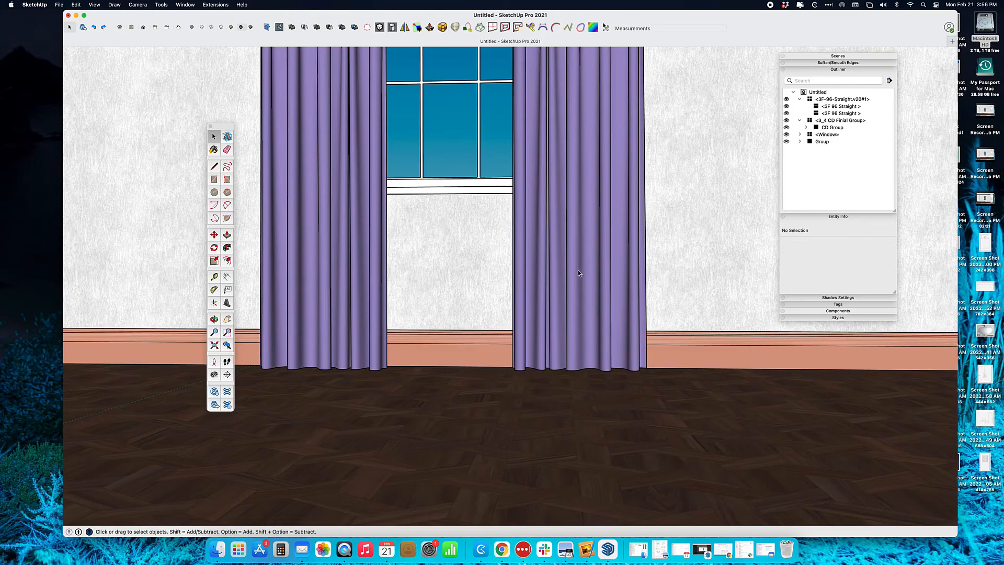
Select the curtain pair and move it from its top edge toward the wall
middle_drag(579, 273, 681, 141)
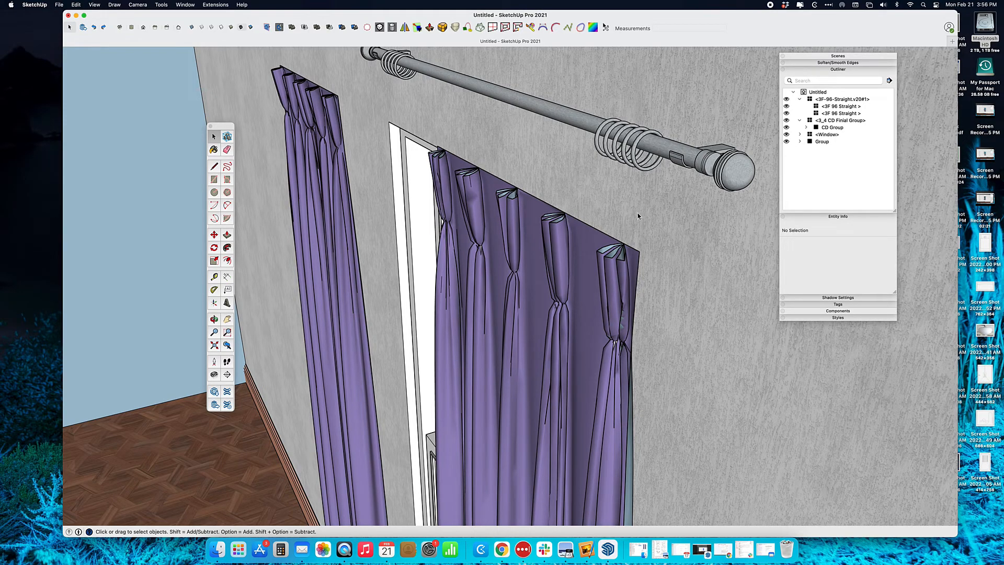
click(600, 249)
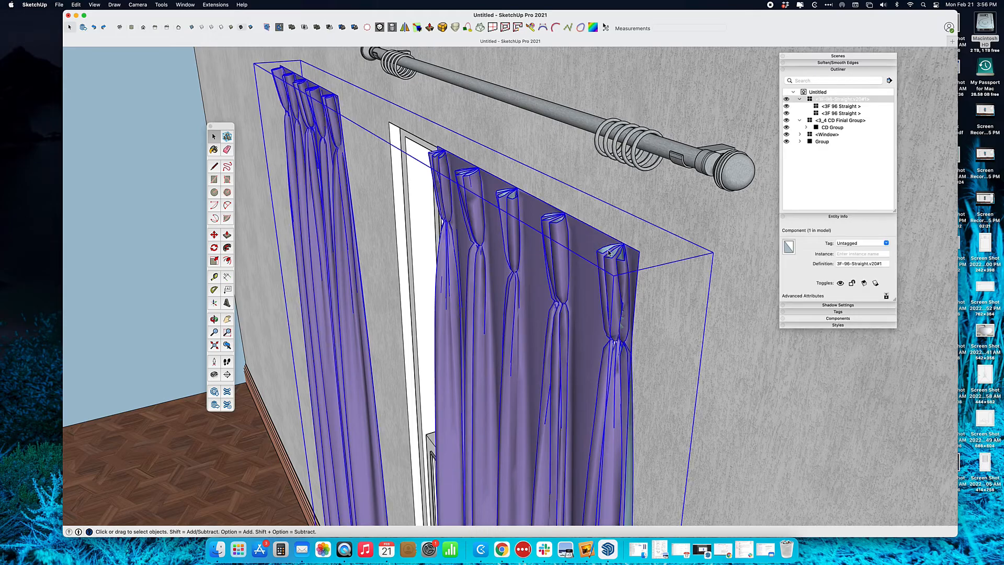
mouse_move(690, 267)
middle_down()
mouse_move(644, 266)
mouse_move(680, 251)
middle_up()
scroll(596, 213, up, 6)
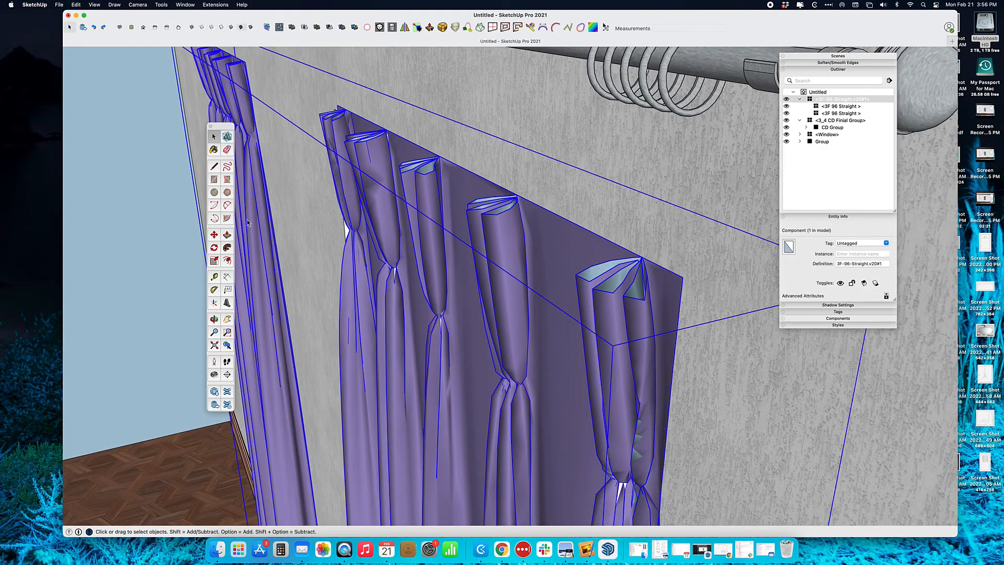
click(214, 235)
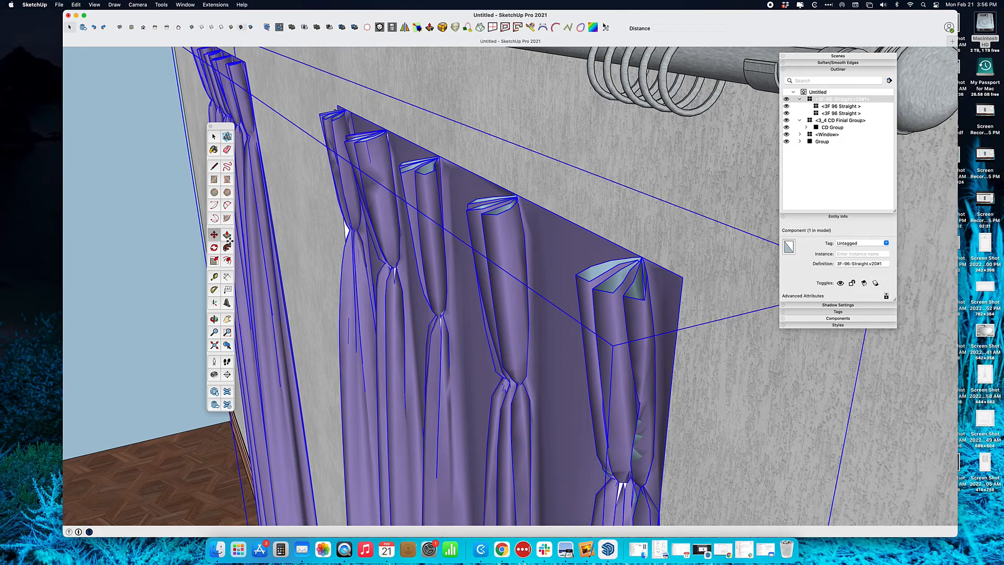
click(574, 223)
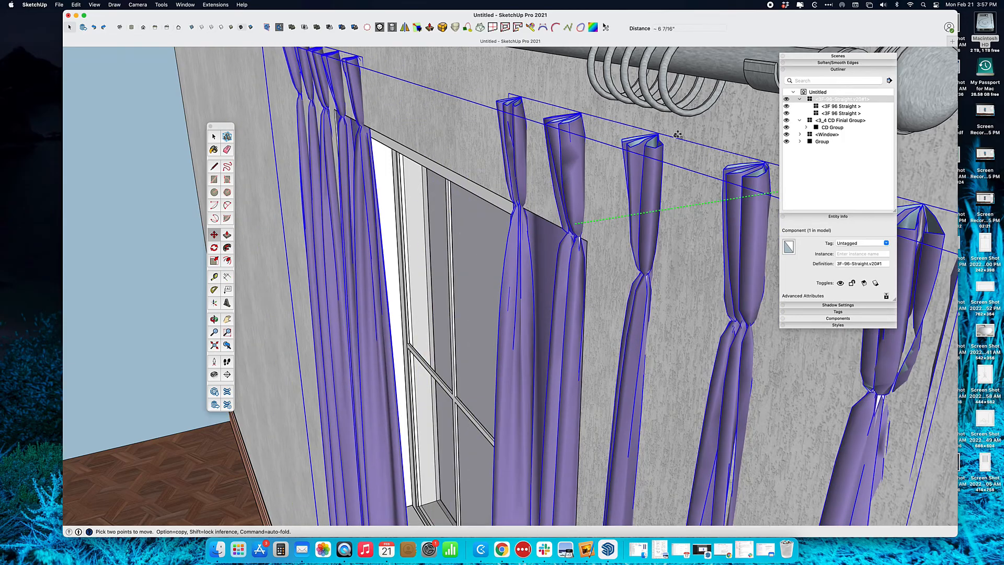
Orbit to a frontal view to check the curtains hang directly beneath the rod
middle_drag(677, 135, 614, 129)
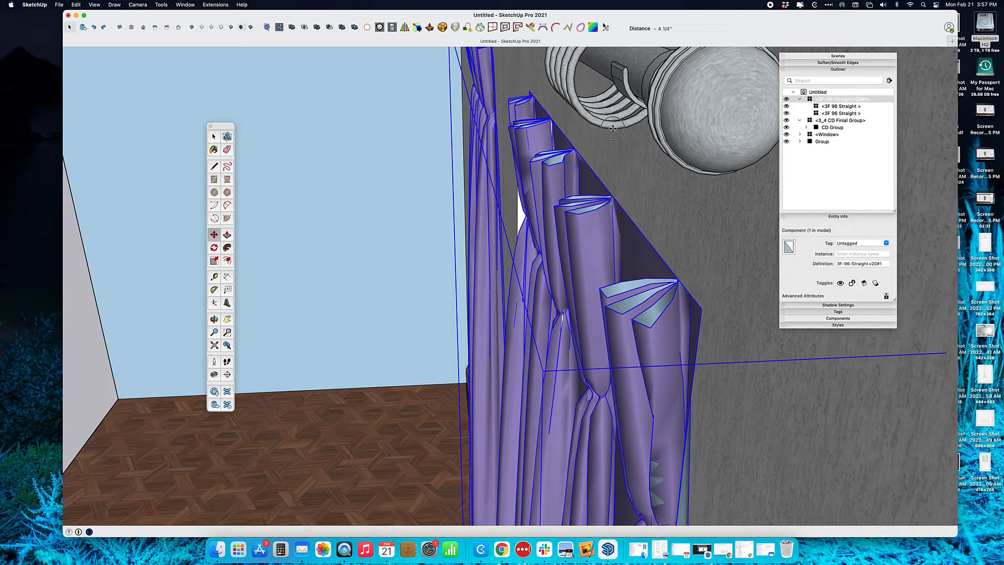
middle_drag(612, 128, 873, 127)
scroll(698, 167, down, 5)
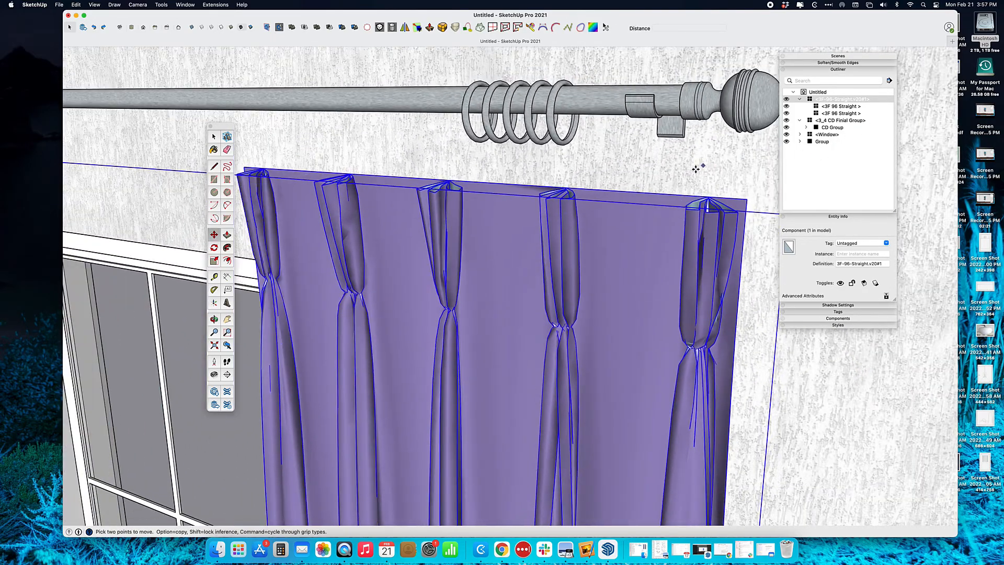
middle_drag(675, 180, 748, 157)
scroll(672, 181, down, 3)
scroll(672, 182, down, 2)
middle_drag(657, 193, 567, 178)
key(space)
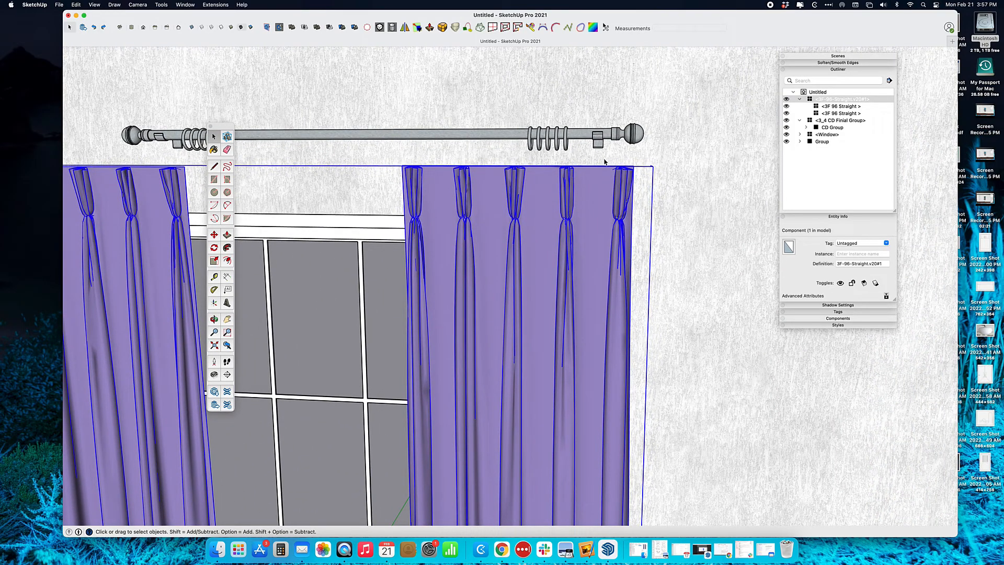
Lower the finial rod about 1 3/16" so it sits just above the curtain tops
shift+middle_drag(600, 155, 619, 145)
click(620, 137)
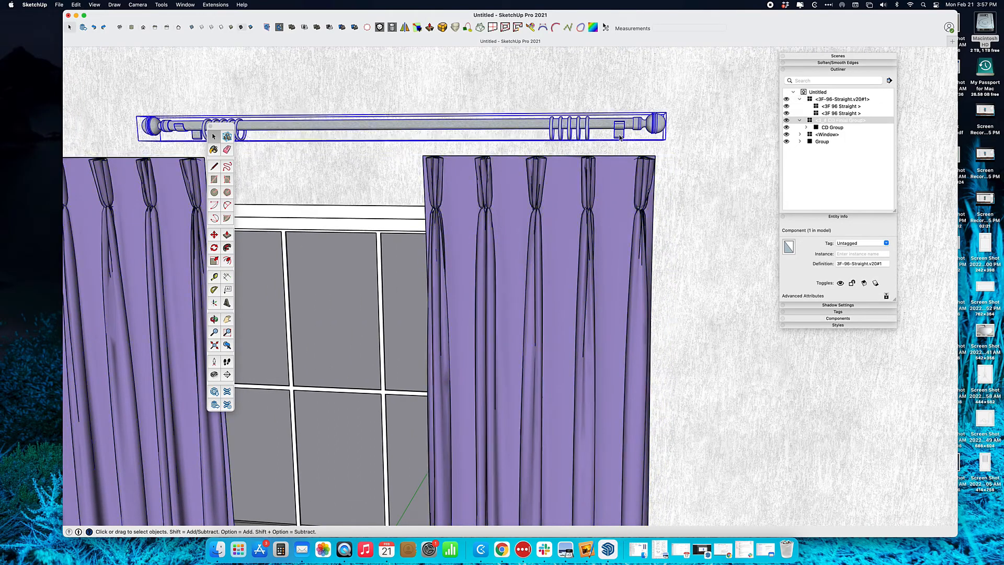
key(m)
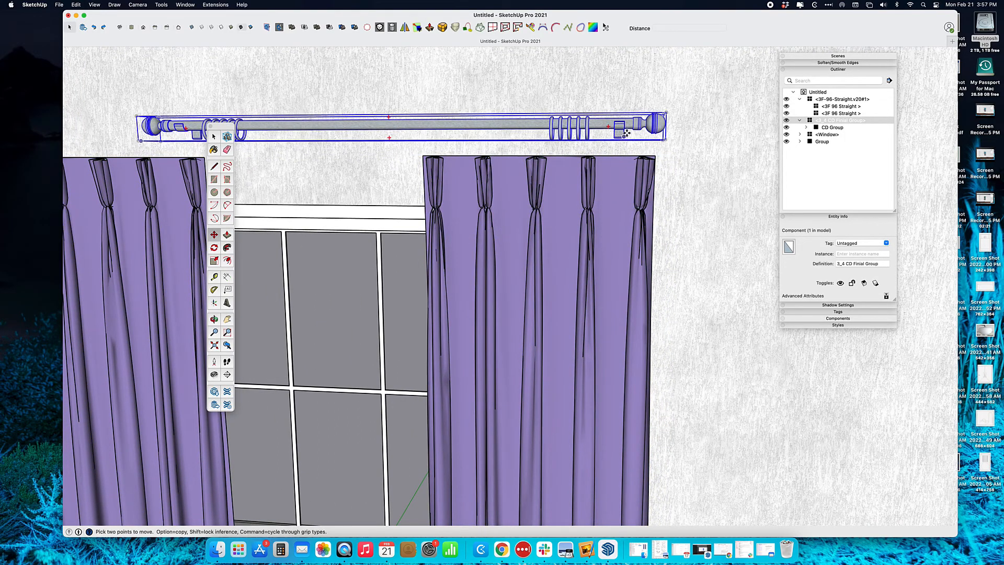
click(697, 128)
middle_drag(701, 144, 654, 148)
scroll(697, 144, up, 2)
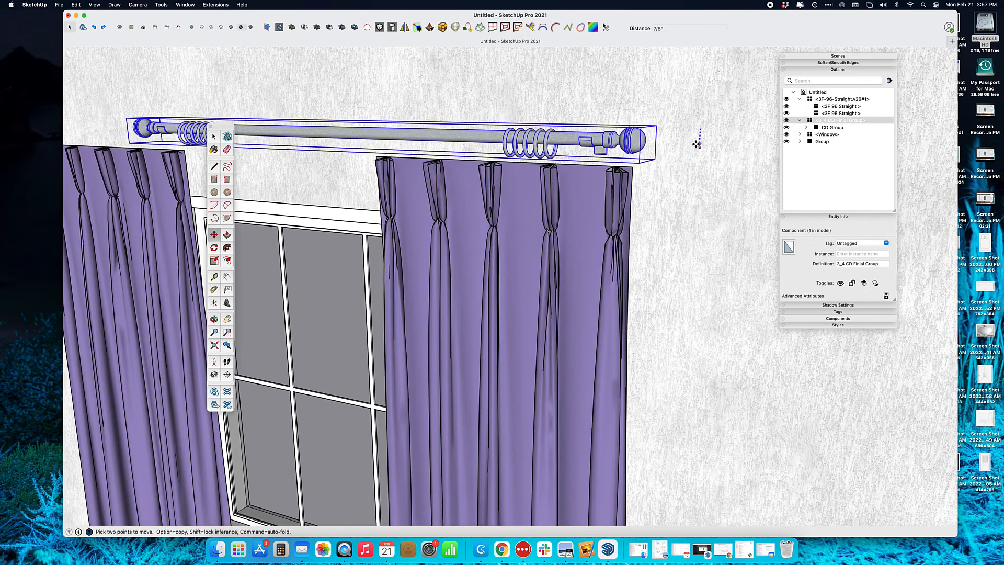
scroll(685, 147, up, 3)
scroll(638, 150, up, 3)
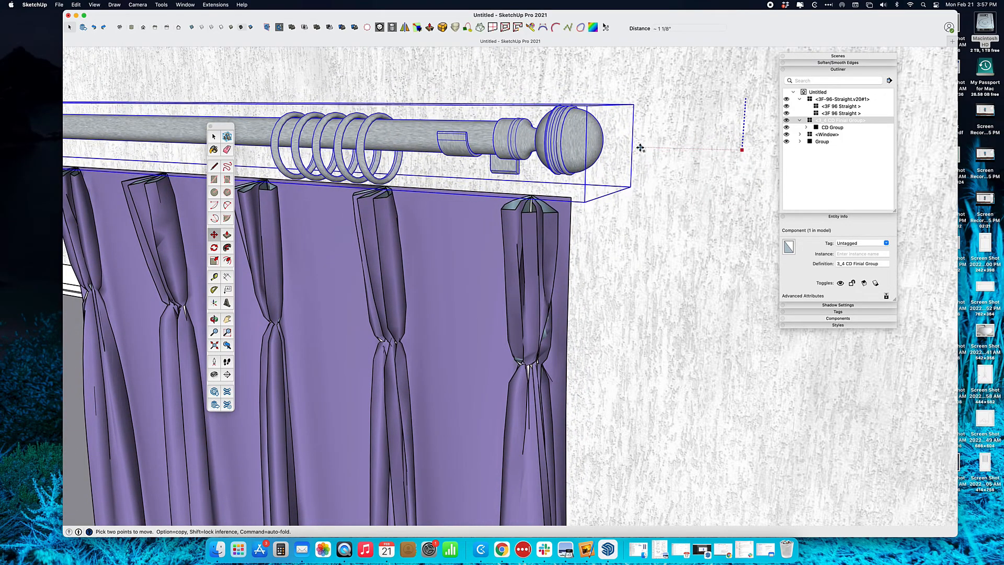
click(638, 151)
Orbit and zoom out to frame the whole window with both curtain panels
middle_drag(518, 208, 656, 186)
scroll(656, 186, down, 2)
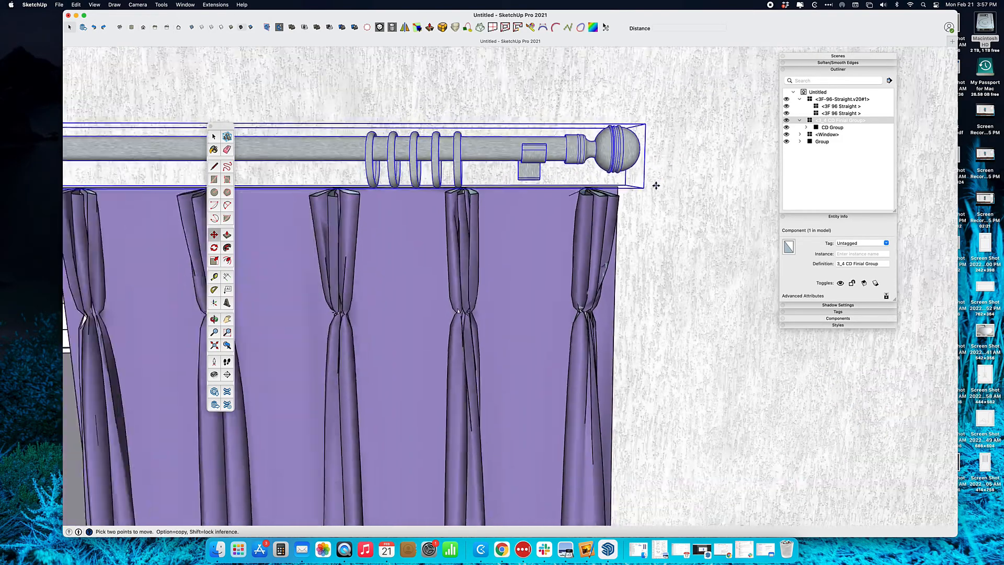
scroll(656, 185, down, 5)
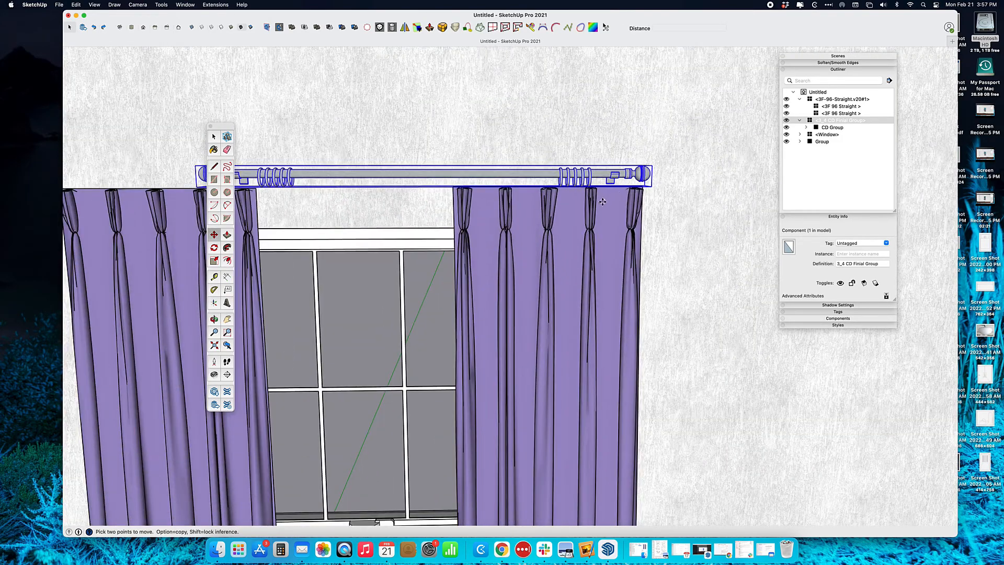
shift+middle_drag(594, 206, 670, 180)
scroll(669, 180, down, 2)
shift+middle_drag(586, 197, 617, 201)
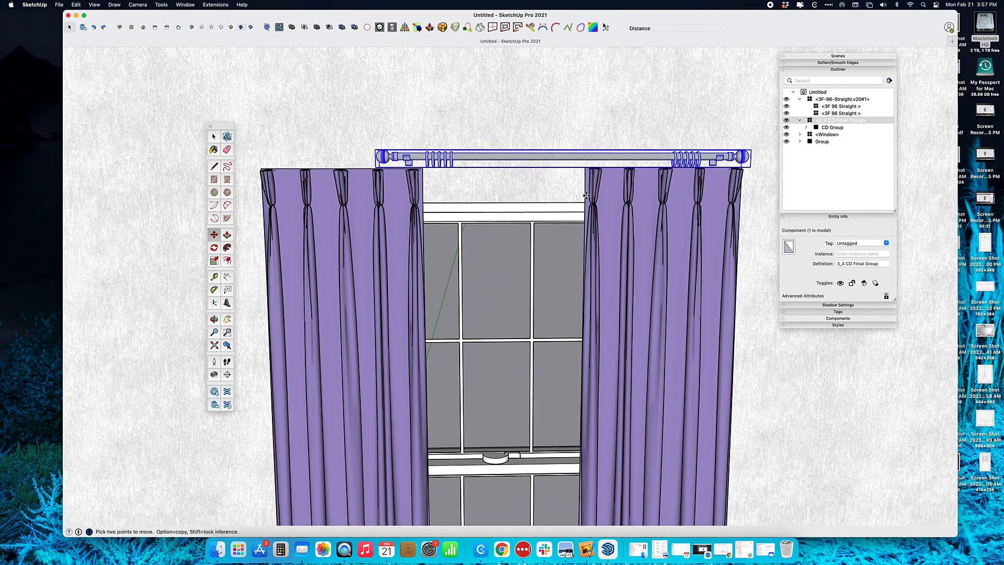
drag(221, 129, 137, 117)
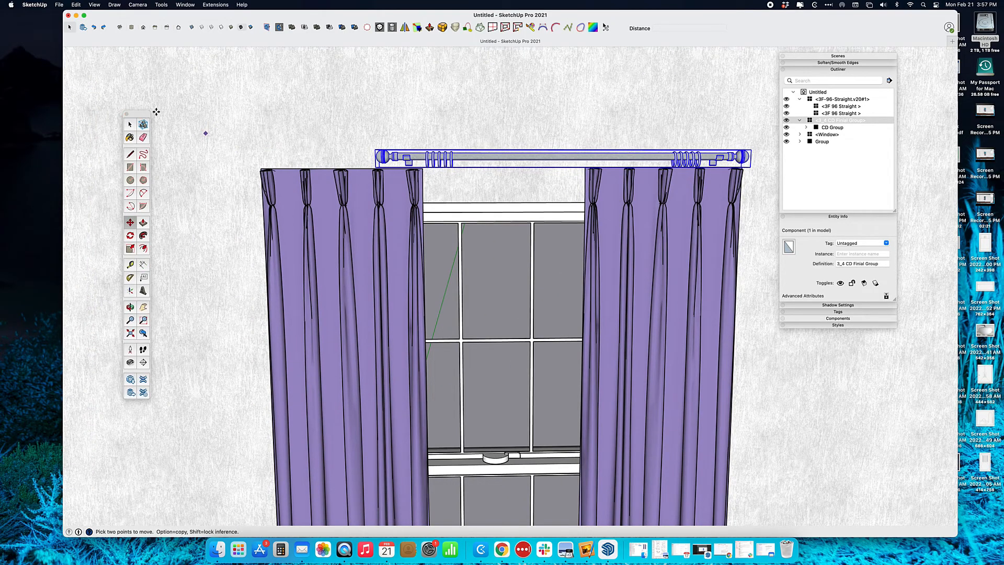
Collapse the Outliner and Entity Info panels in the tray and slide them aside
click(828, 69)
click(841, 75)
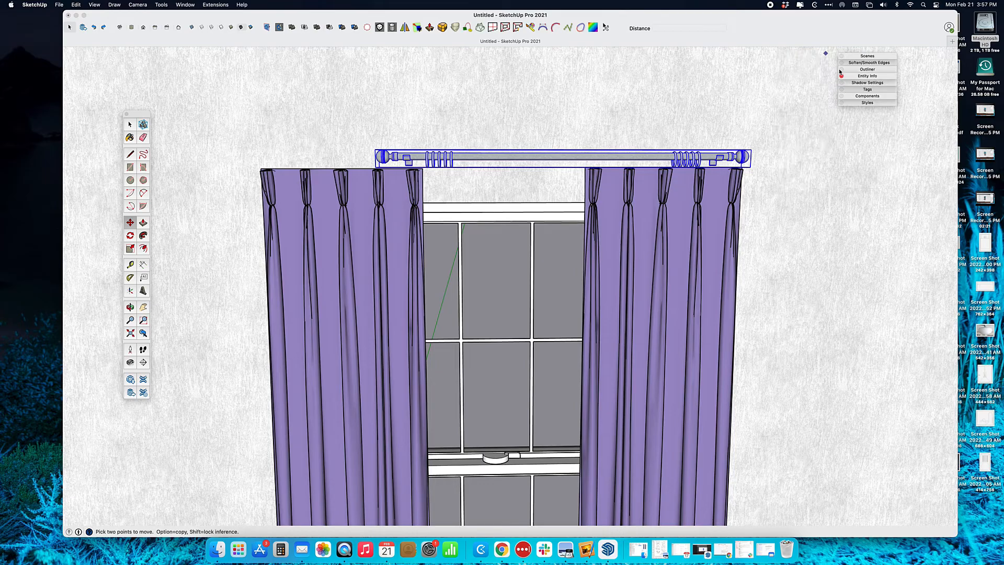
drag(855, 58, 883, 58)
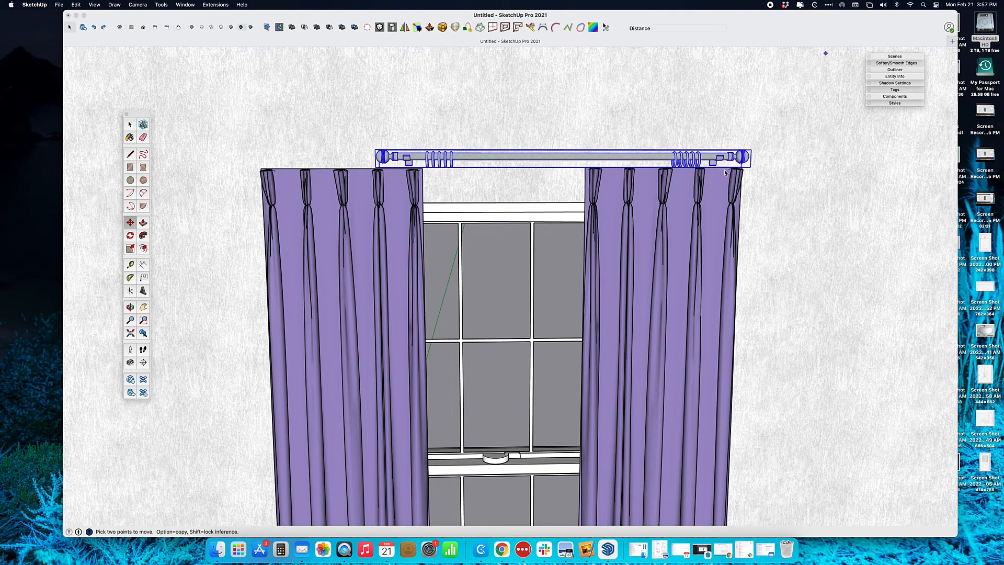
Open the curtain rod group and its nested rod component to inspect their contents
key(space)
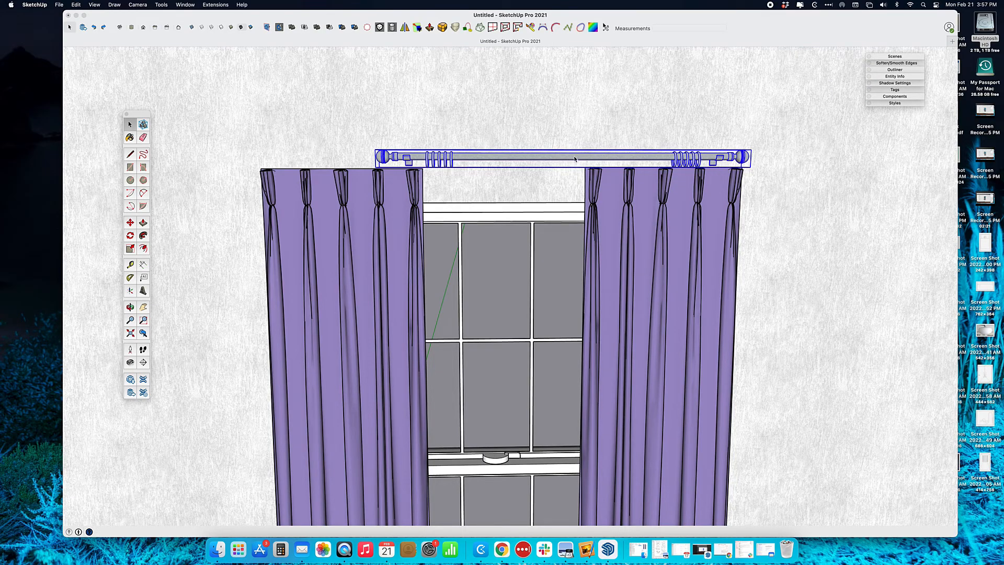
double_click(575, 160)
key(o)
key(space)
click(800, 183)
click(555, 160)
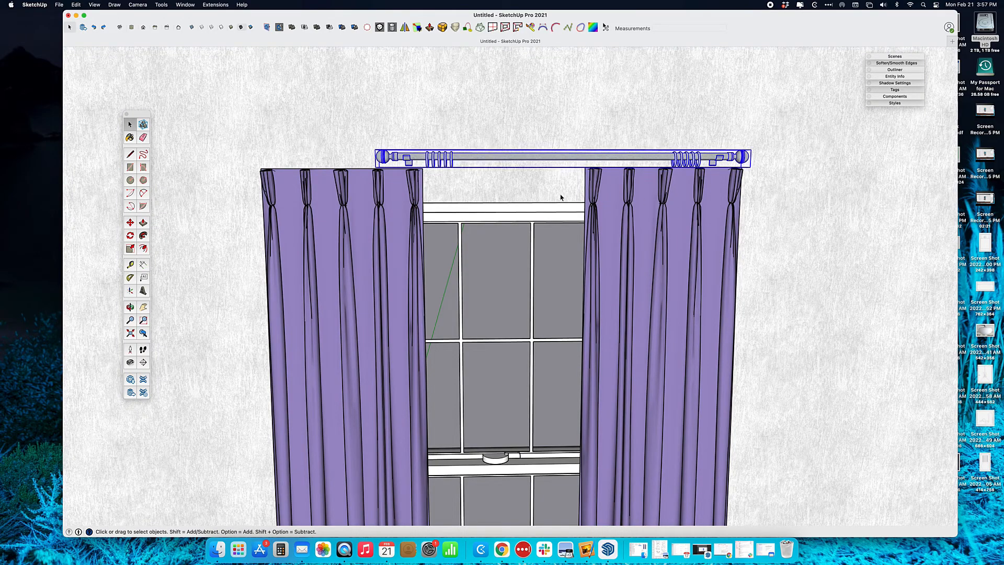
double_click(511, 159)
click(673, 166)
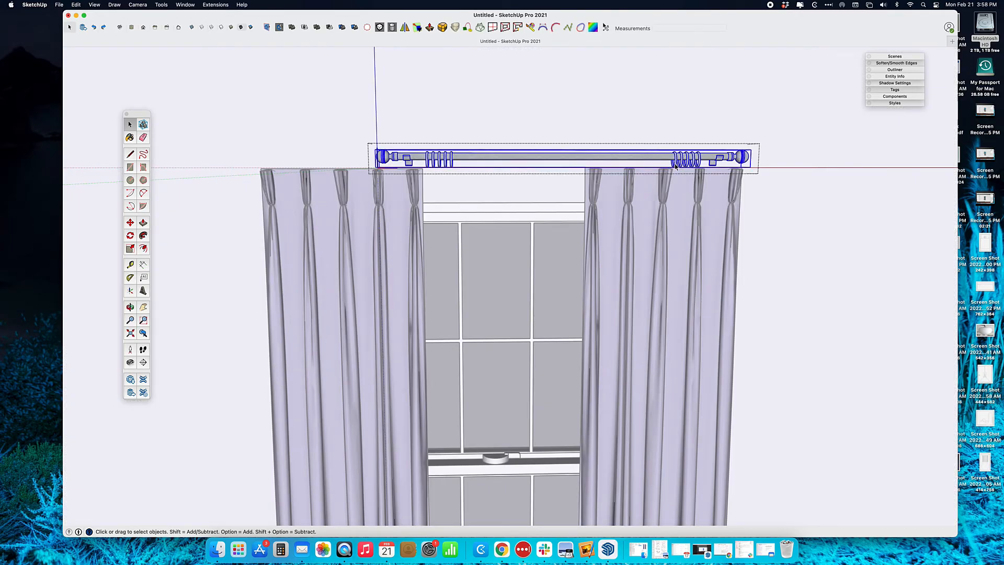
double_click(667, 157)
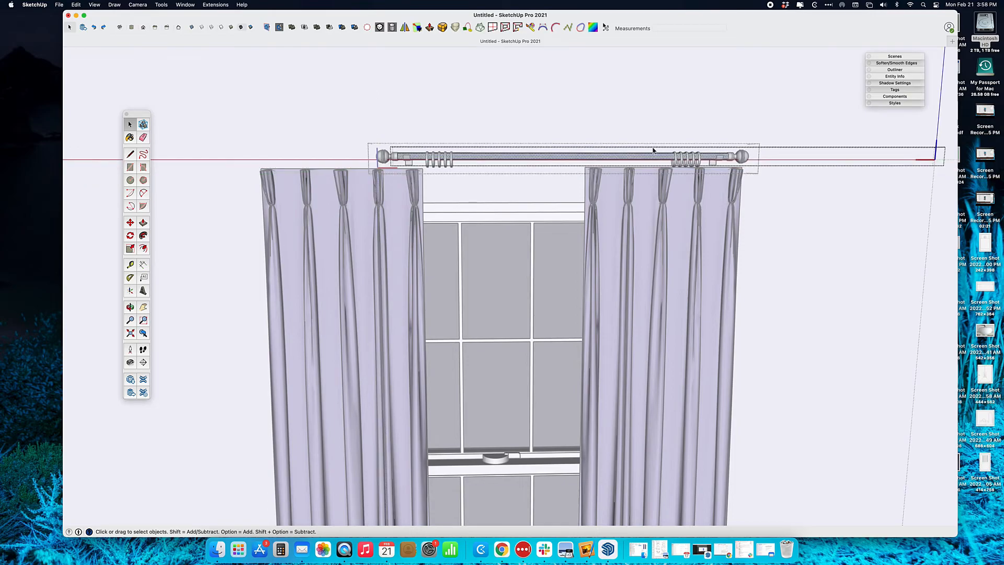
click(650, 142)
Select individual rings, both finials and the rod bar inside the rod group
click(679, 162)
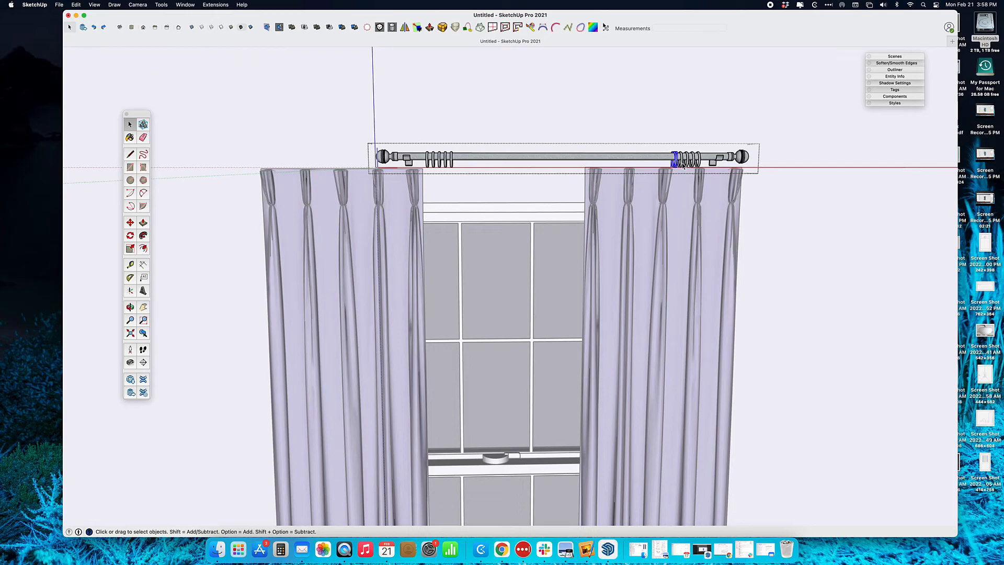
click(695, 164)
click(701, 166)
click(732, 160)
click(385, 159)
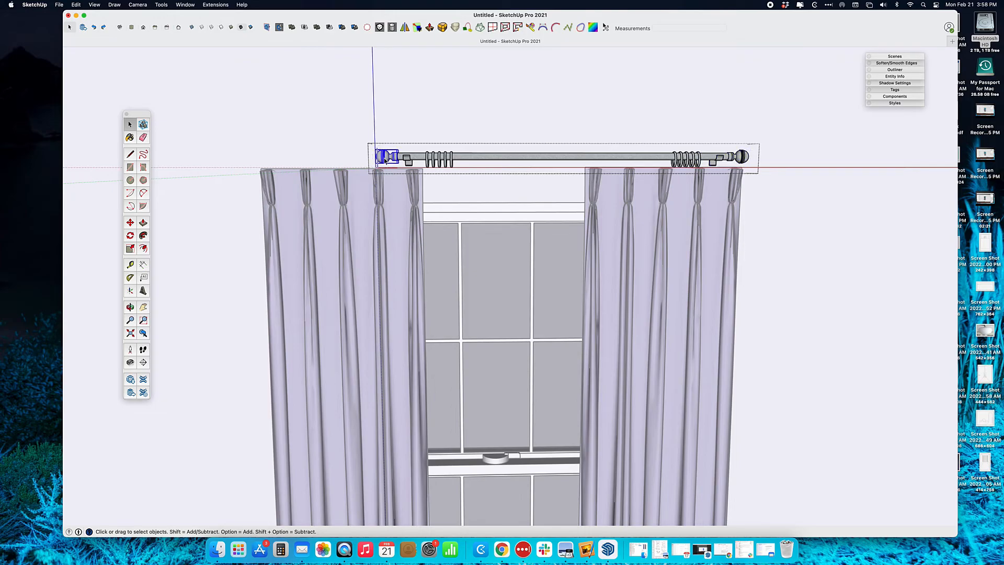
click(711, 159)
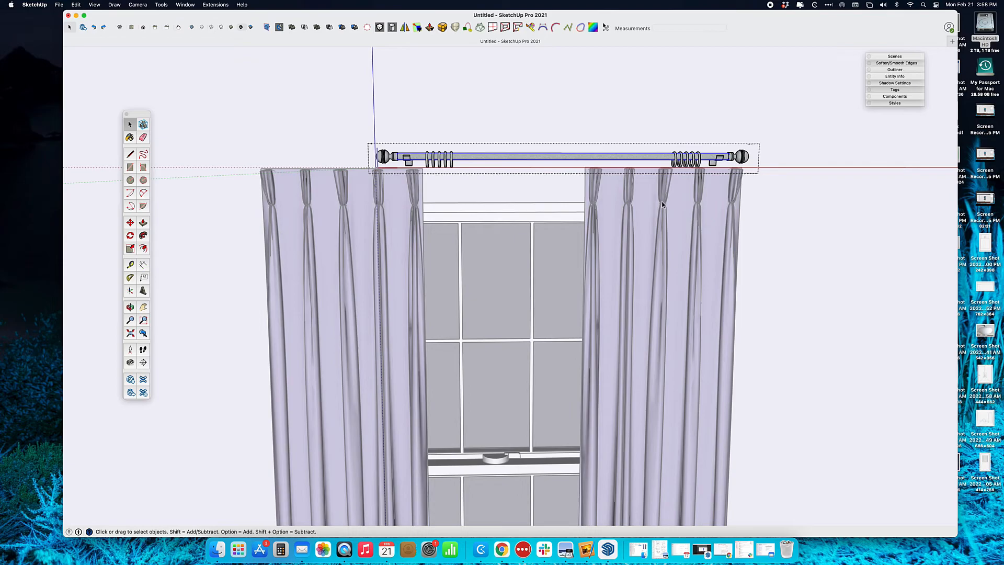
Select the rod's right bracket together with the right finial
scroll(710, 152, up, 3)
middle_drag(715, 170, 666, 160)
click(725, 180)
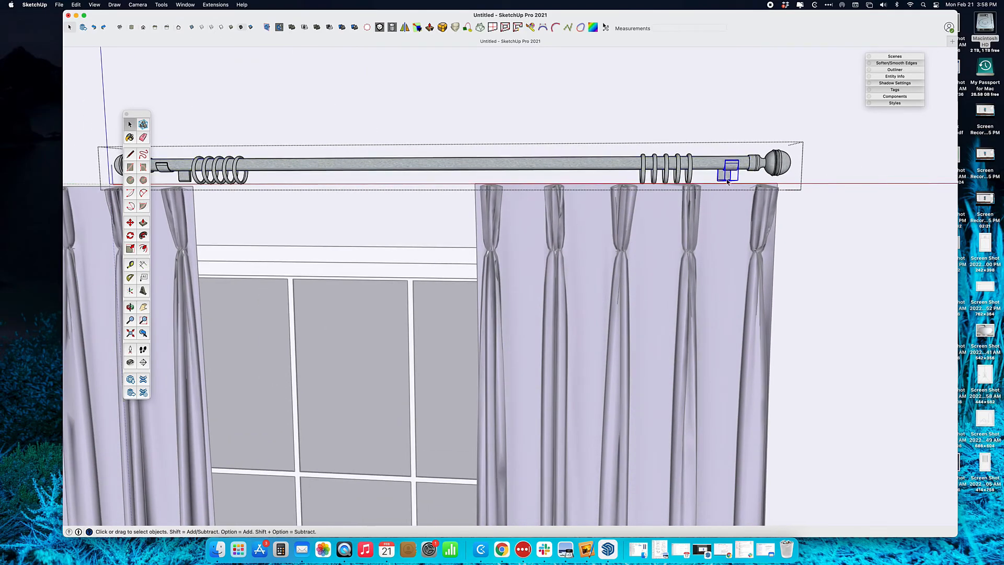
shift+click(772, 168)
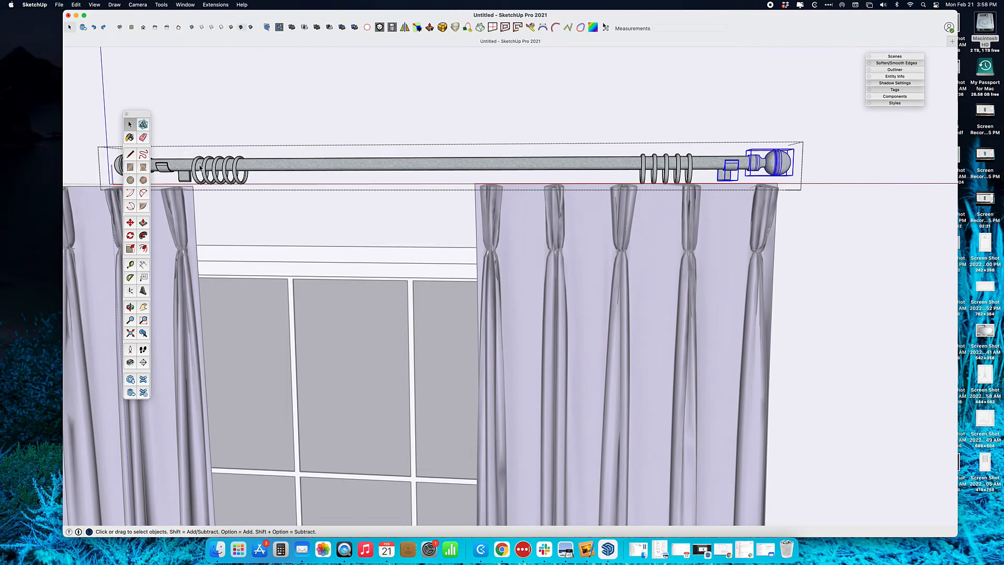
click(131, 223)
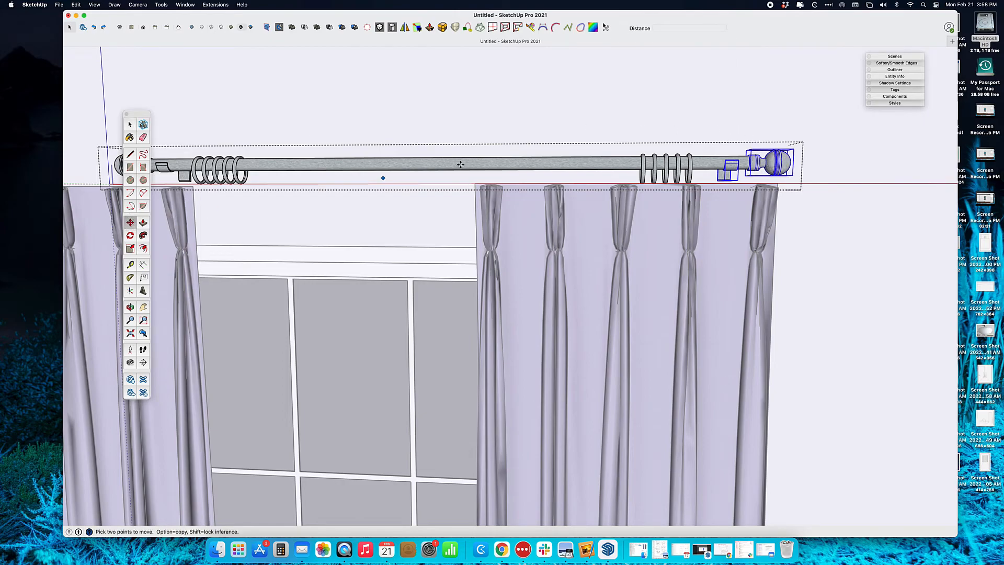
Move the right bracket and finial about 2 5/8" right along the red axis
click(725, 131)
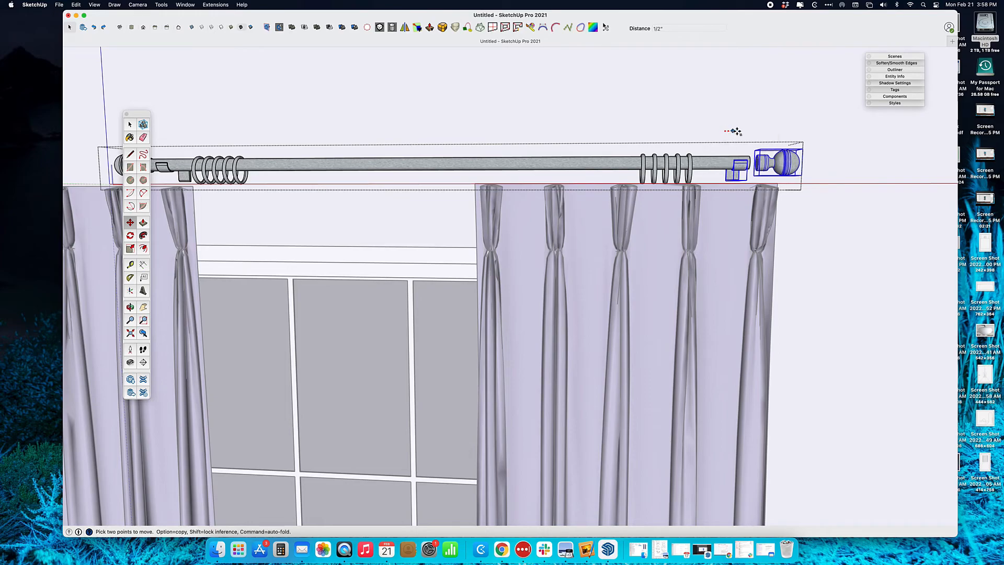
middle_drag(749, 133, 701, 127)
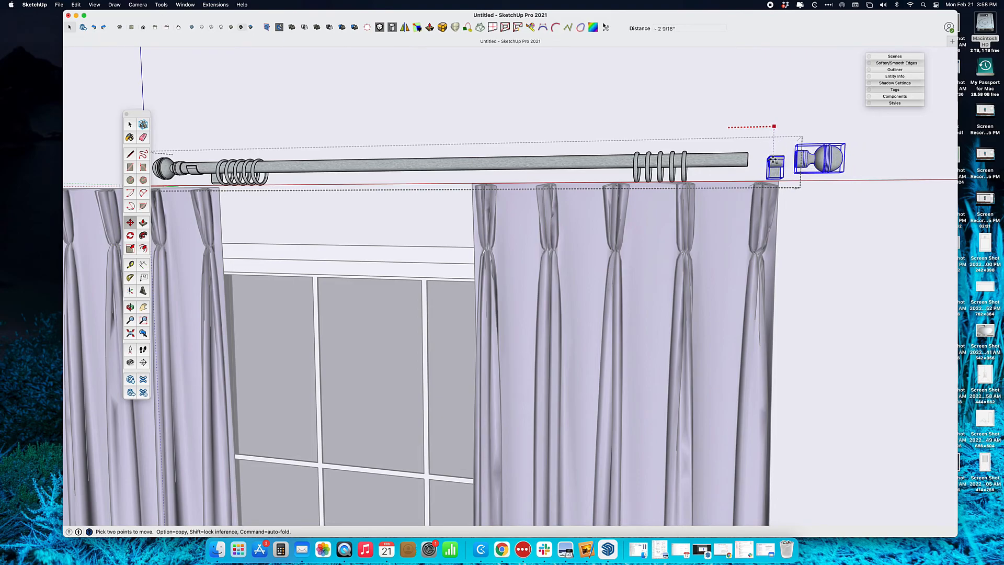
click(774, 160)
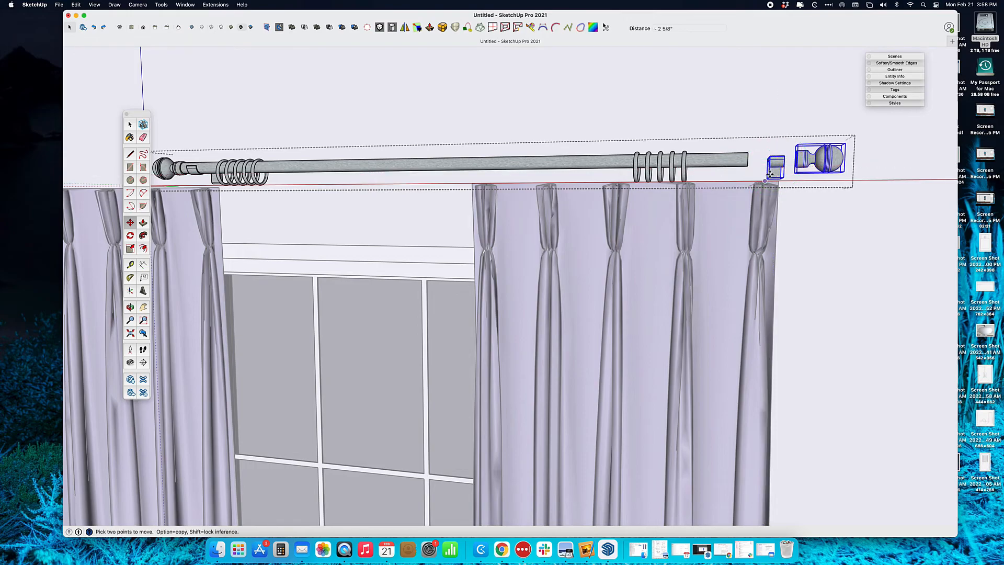
key(space)
Start moving the right bracket alone, cancel it, and orbit to a frontal view of the rod
click(775, 176)
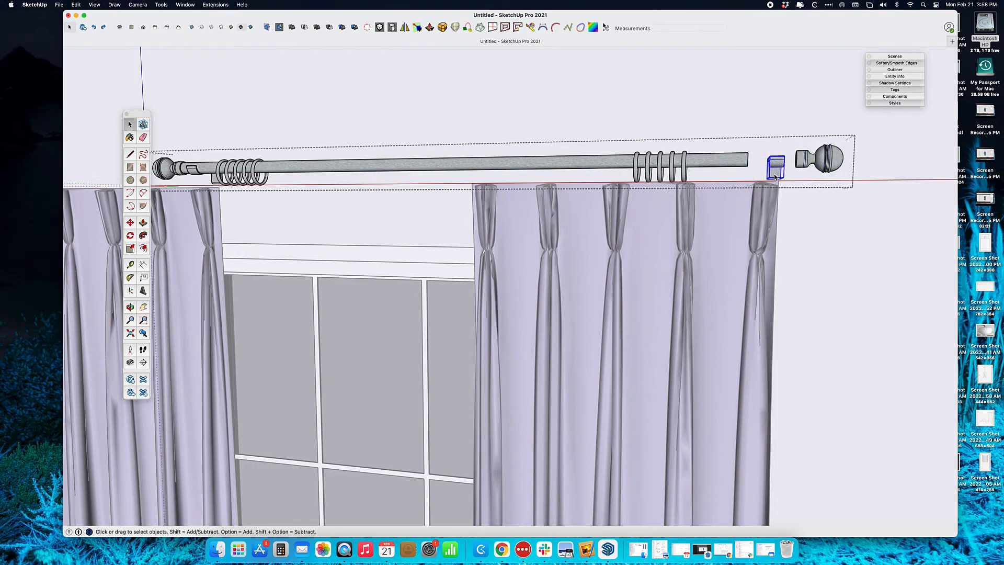
key(m)
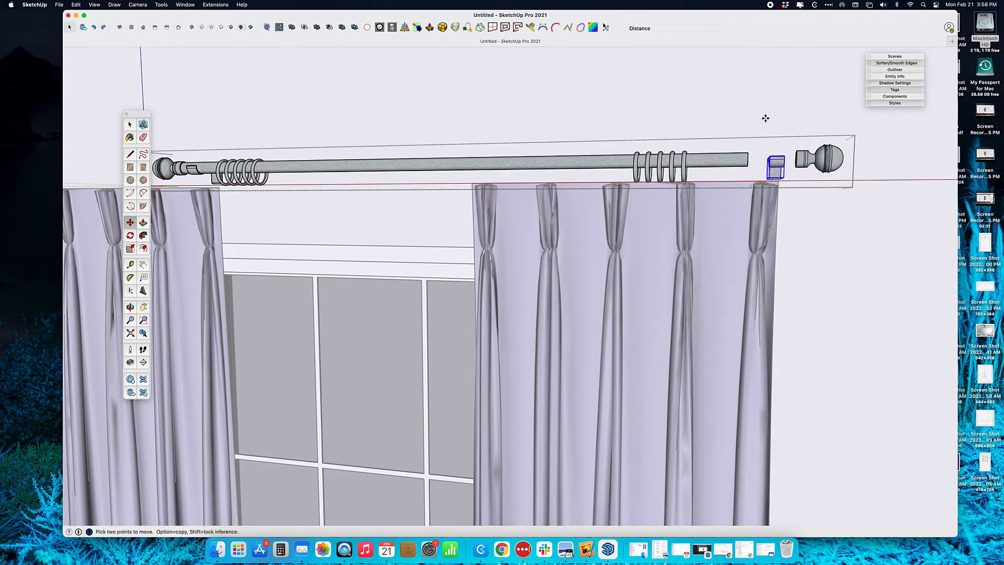
click(766, 118)
key(Escape)
scroll(724, 181, down, 3)
shift+middle_drag(618, 205, 719, 211)
scroll(719, 210, down, 3)
shift+middle_drag(569, 241, 564, 251)
middle_drag(421, 211, 449, 213)
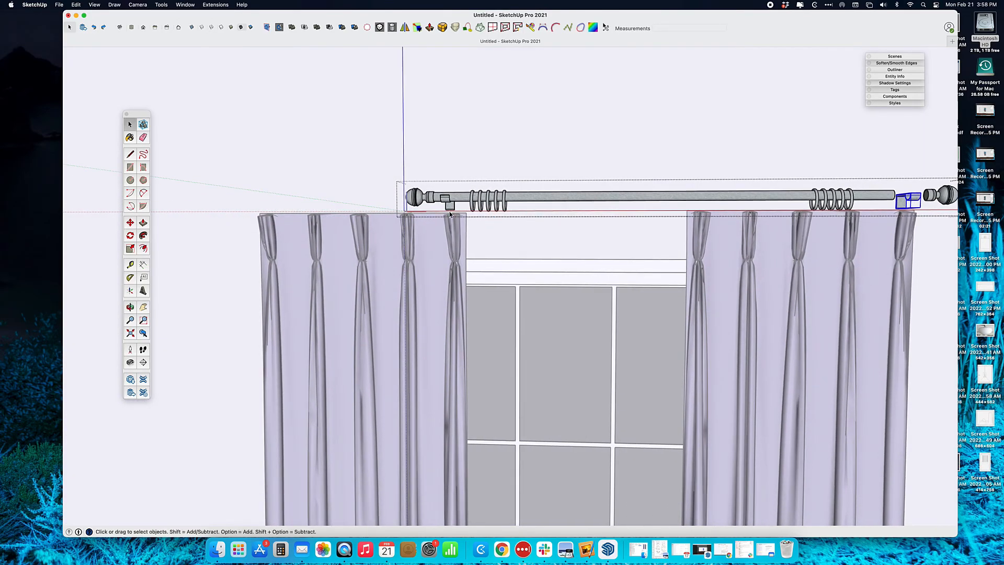
Move the left bracket and finial about 1' 4 1/16" left along the red axis
click(448, 208)
shift+click(421, 201)
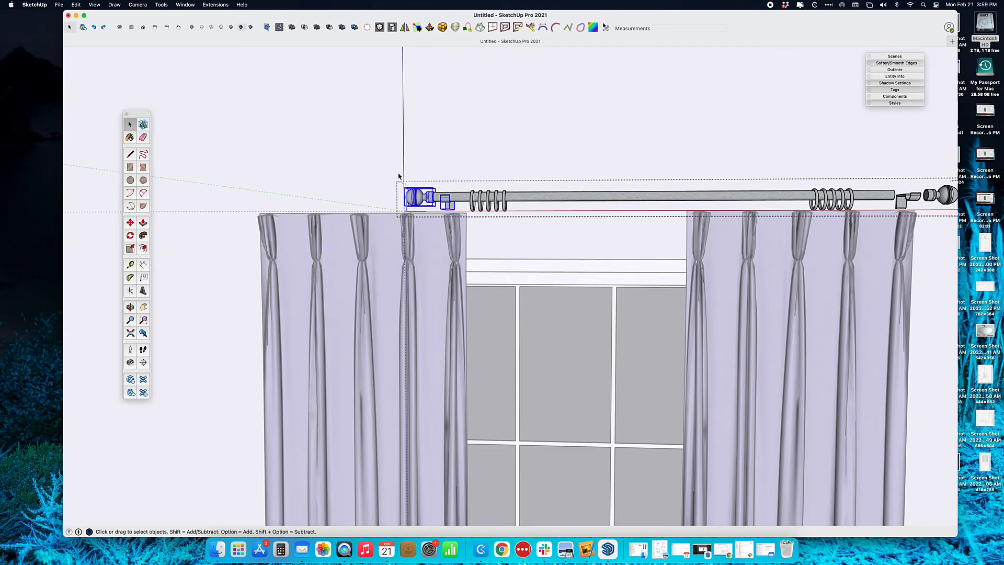
click(130, 222)
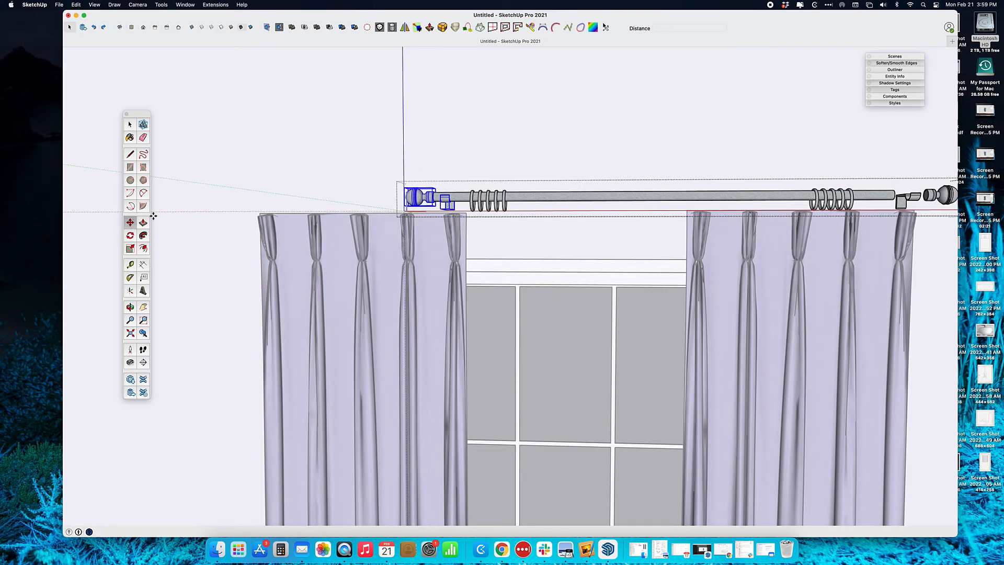
click(493, 157)
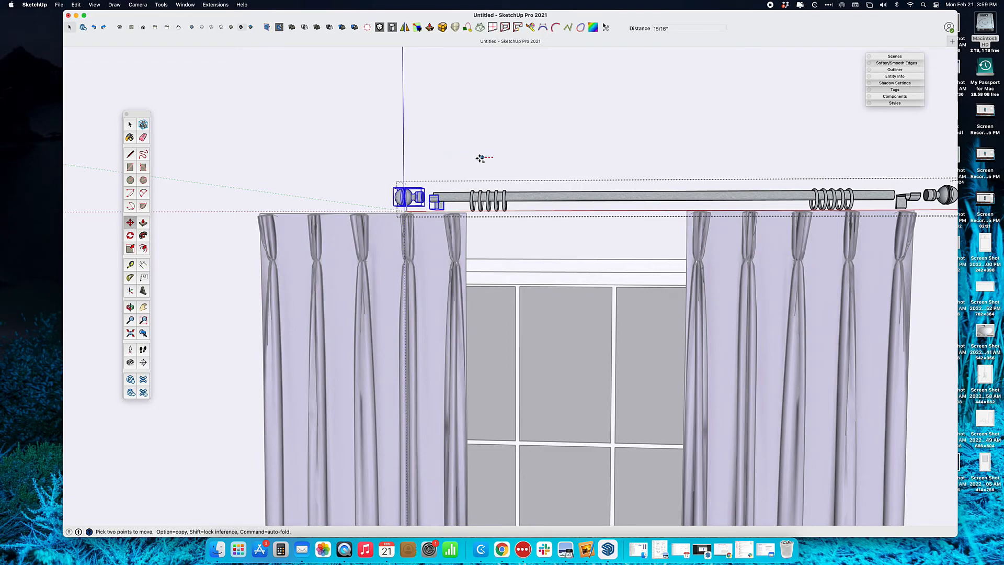
shift+middle_drag(395, 159, 549, 195)
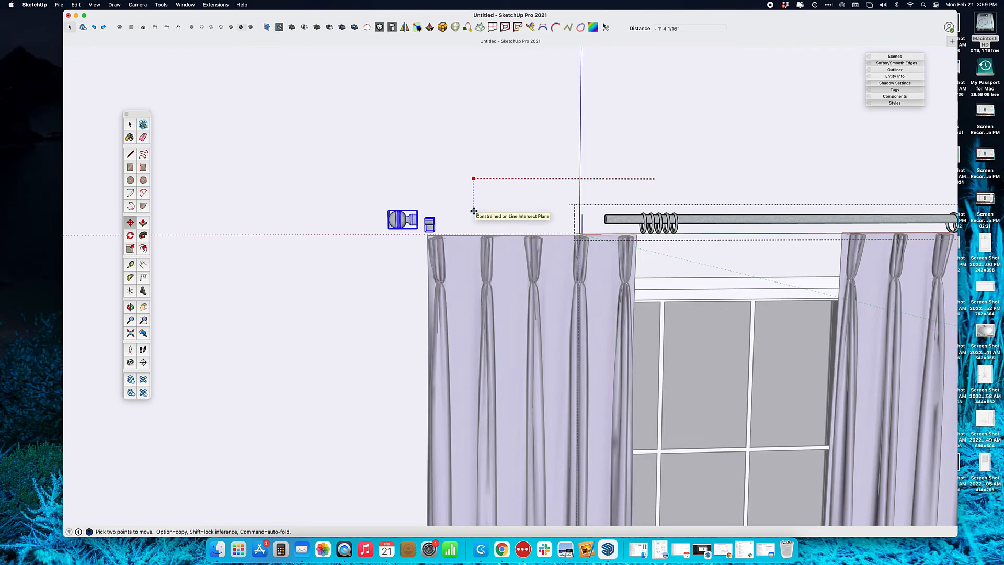
click(474, 211)
Orbit slightly and select the curtain rod bar
scroll(553, 209, down, 1)
middle_drag(609, 215, 605, 214)
key(space)
click(606, 220)
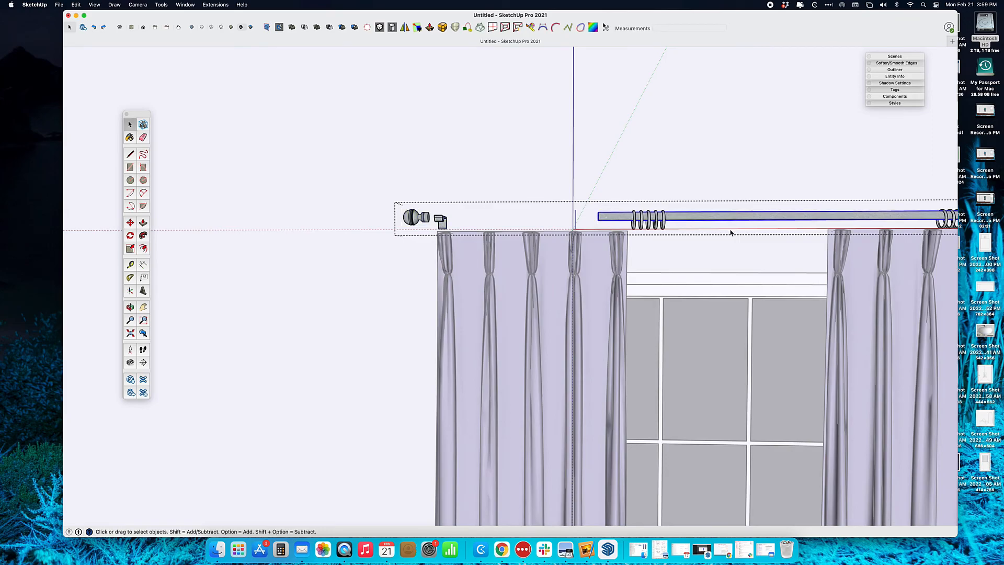
Inside the rod group, stretch the rod bar's left end out to the left finial
shift+middle_drag(725, 215, 599, 225)
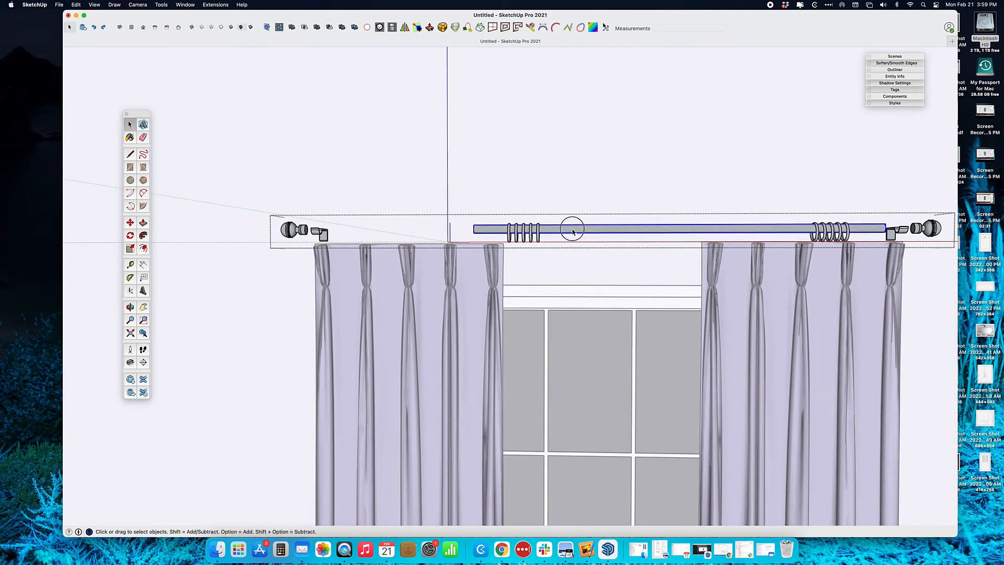
double_click(573, 229)
click(557, 233)
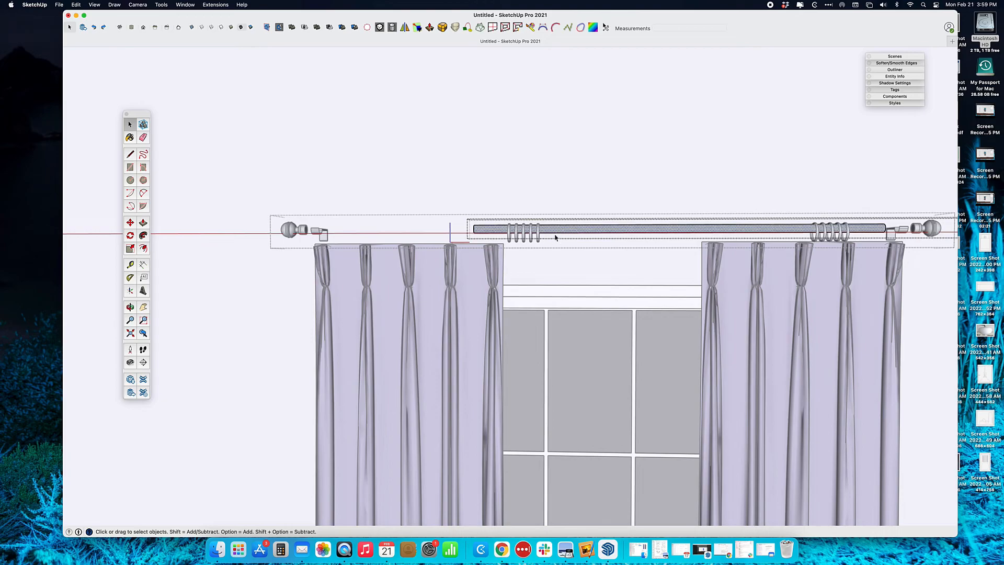
scroll(476, 232, up, 5)
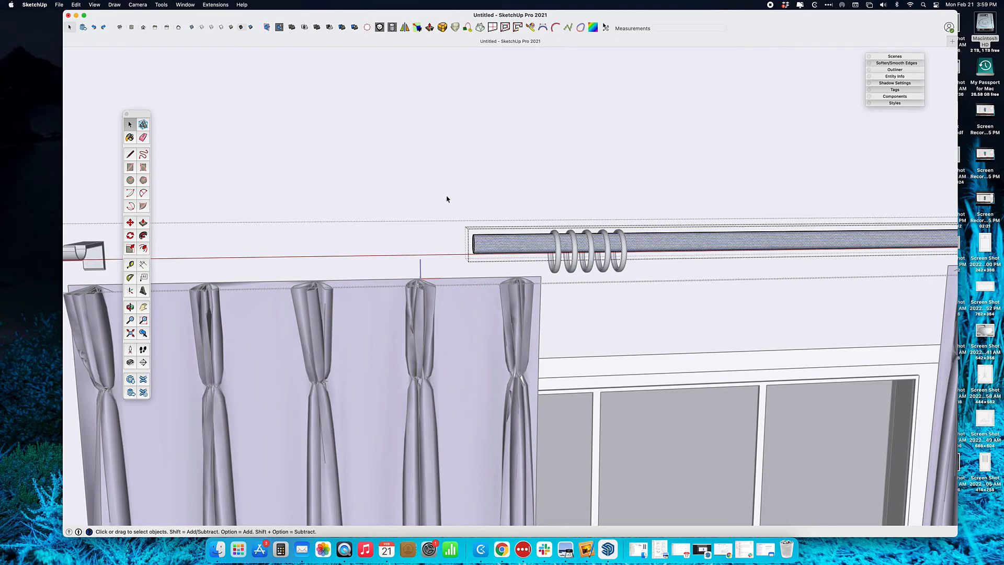
drag(451, 207, 486, 264)
middle_drag(486, 264, 488, 244)
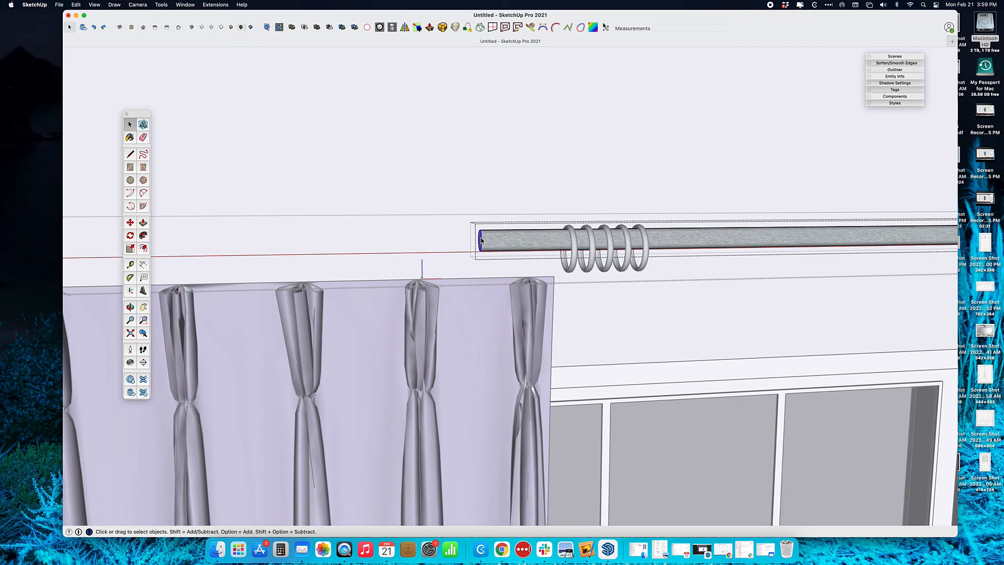
key(m)
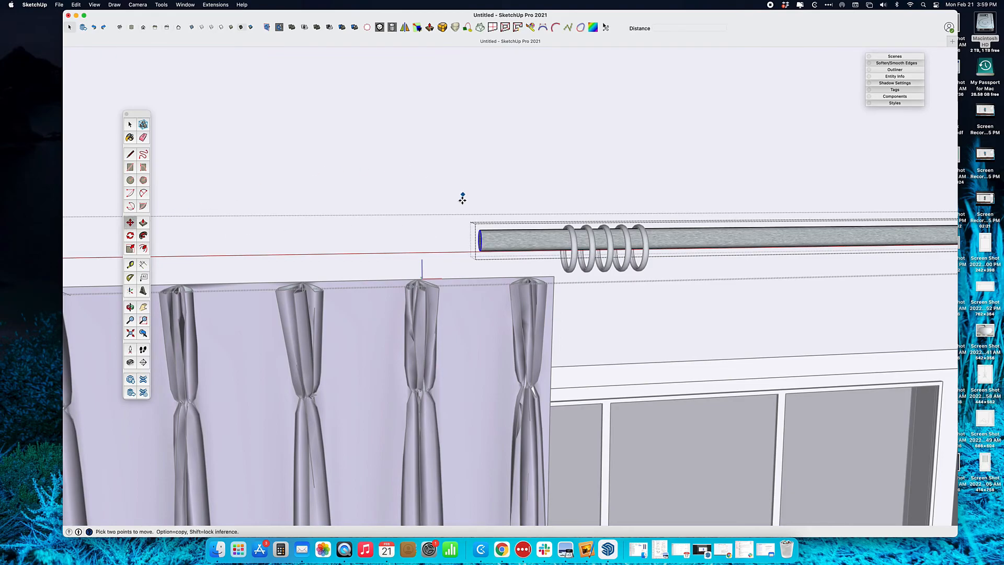
click(482, 241)
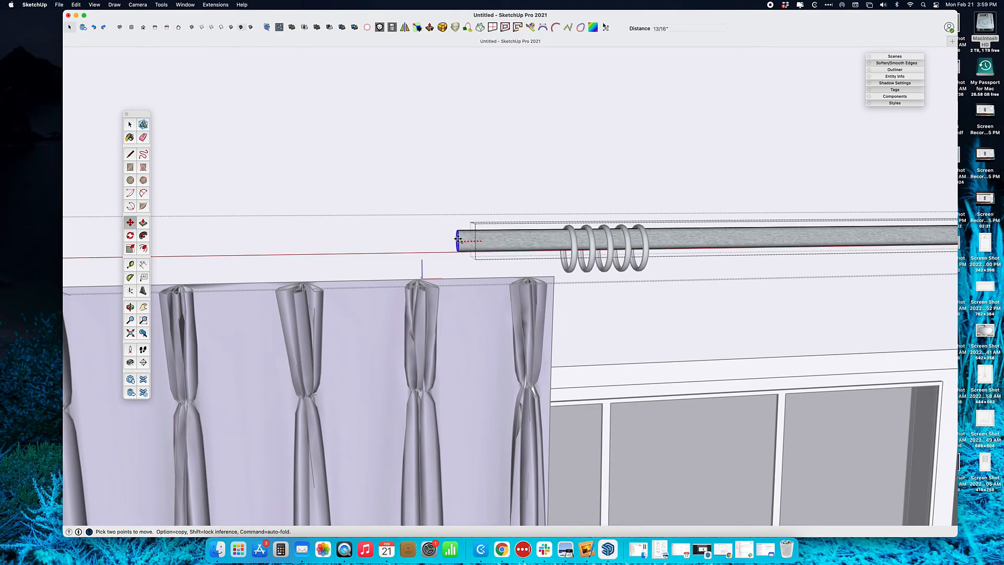
scroll(460, 239, down, 3)
shift+middle_drag(402, 227, 569, 228)
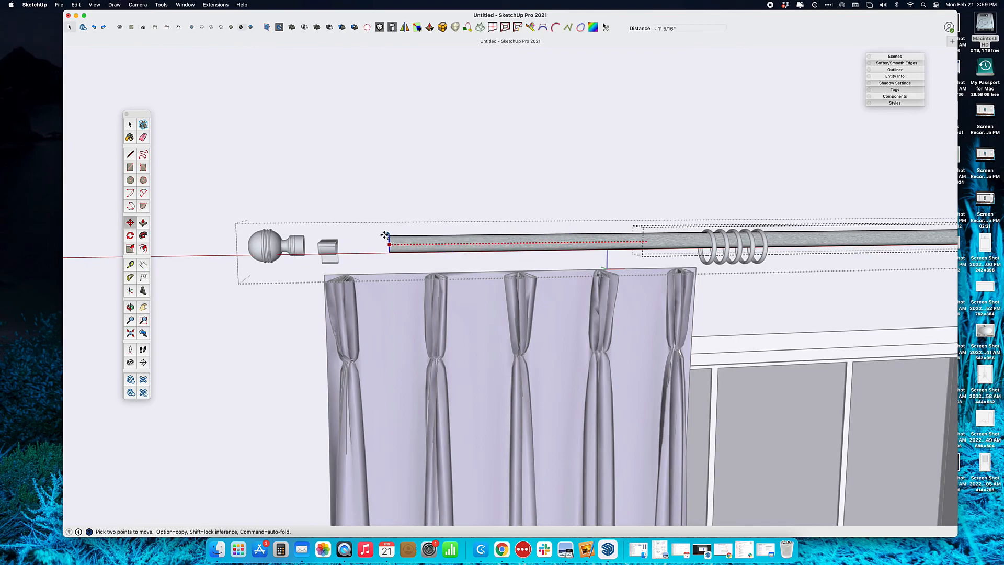
click(307, 231)
Stretch the rod bar's right end out to the right bracket and finial
key(space)
shift+middle_drag(759, 211, 262, 249)
shift+middle_drag(672, 247, 593, 245)
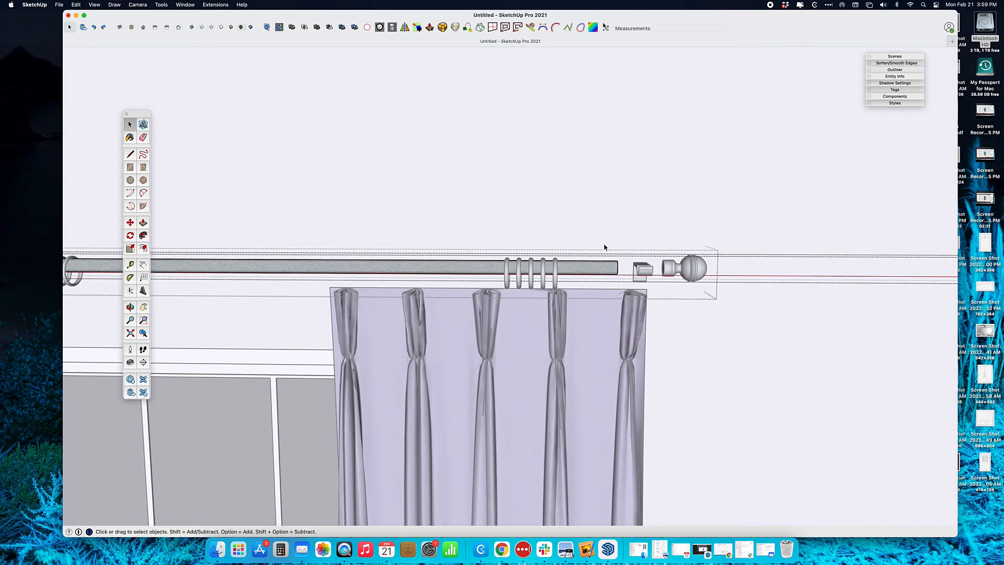
drag(597, 226, 629, 284)
scroll(618, 267, up, 5)
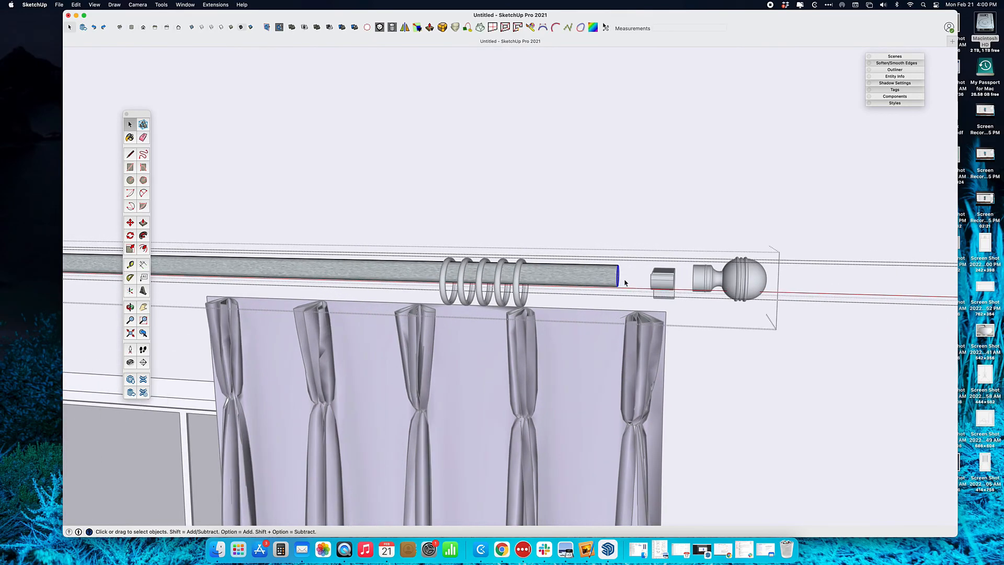
click(130, 222)
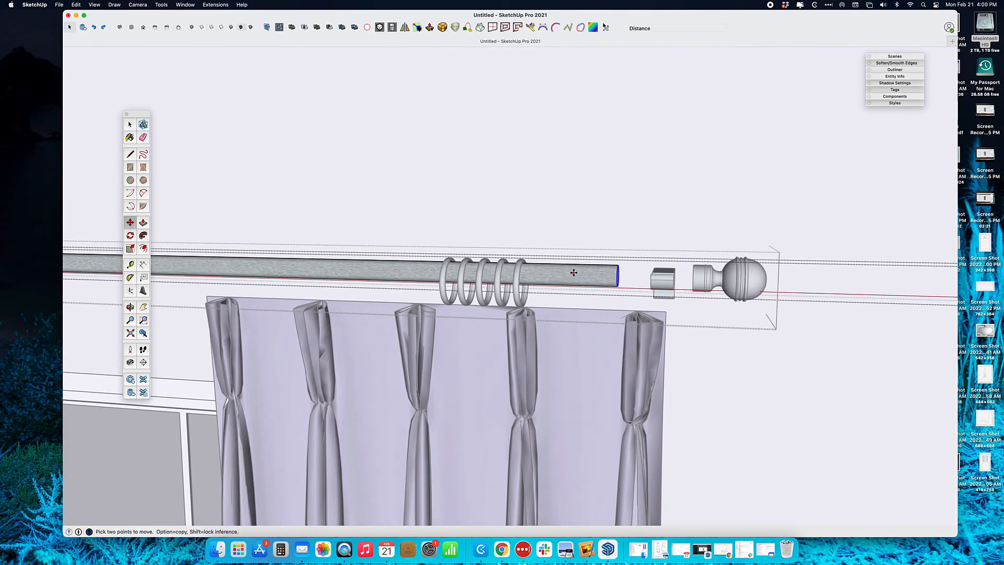
click(616, 277)
click(693, 295)
middle_drag(579, 298, 610, 211)
scroll(528, 266, down, 5)
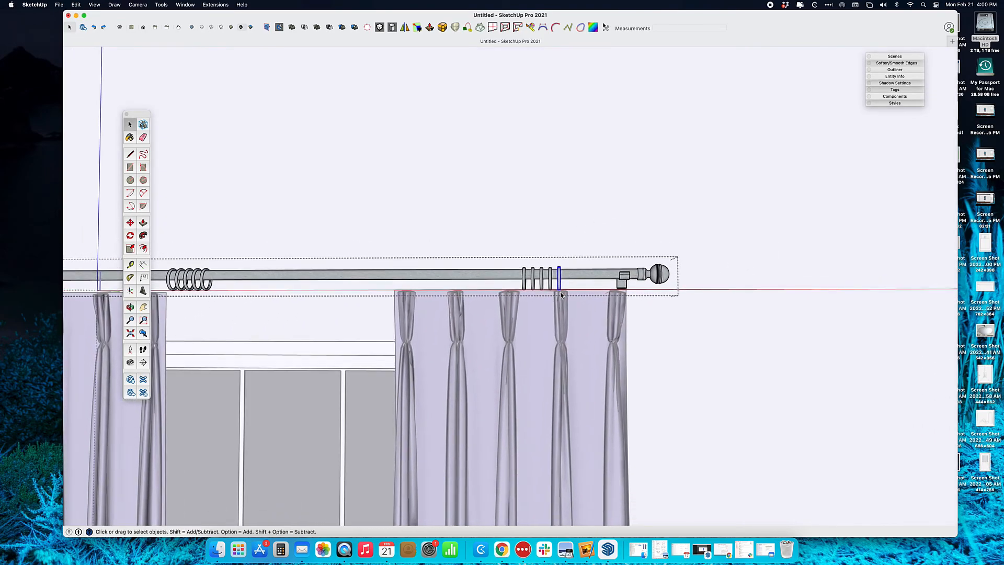
Slide one ring above the right curtain's last pleat and the fourth ring above its pleat
key(m)
scroll(570, 224, up, 3)
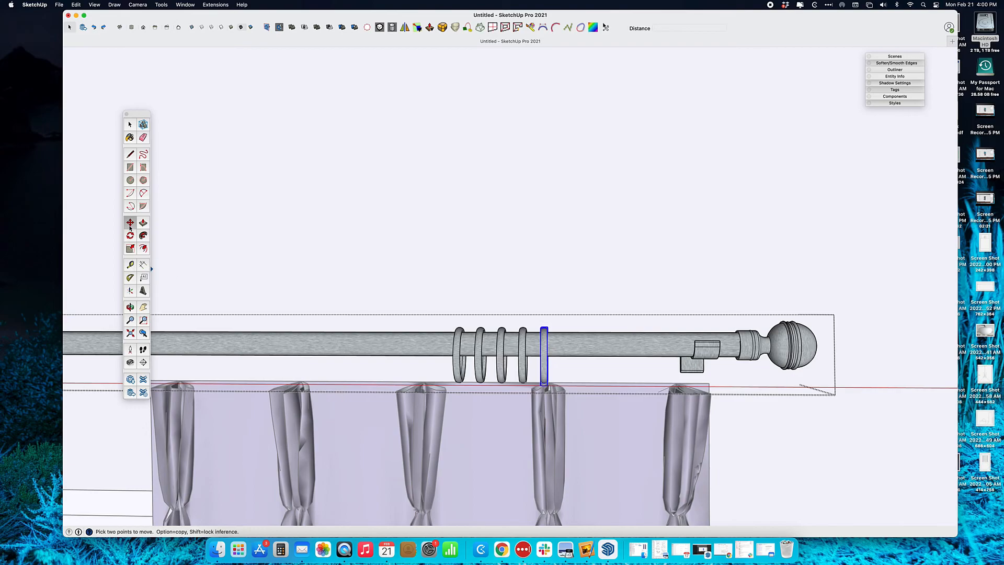
click(544, 351)
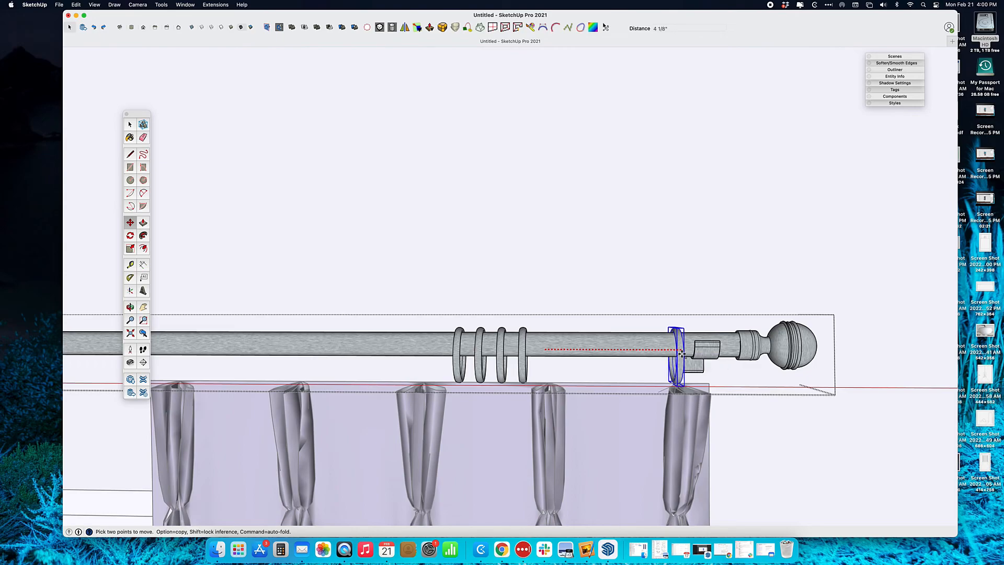
click(680, 354)
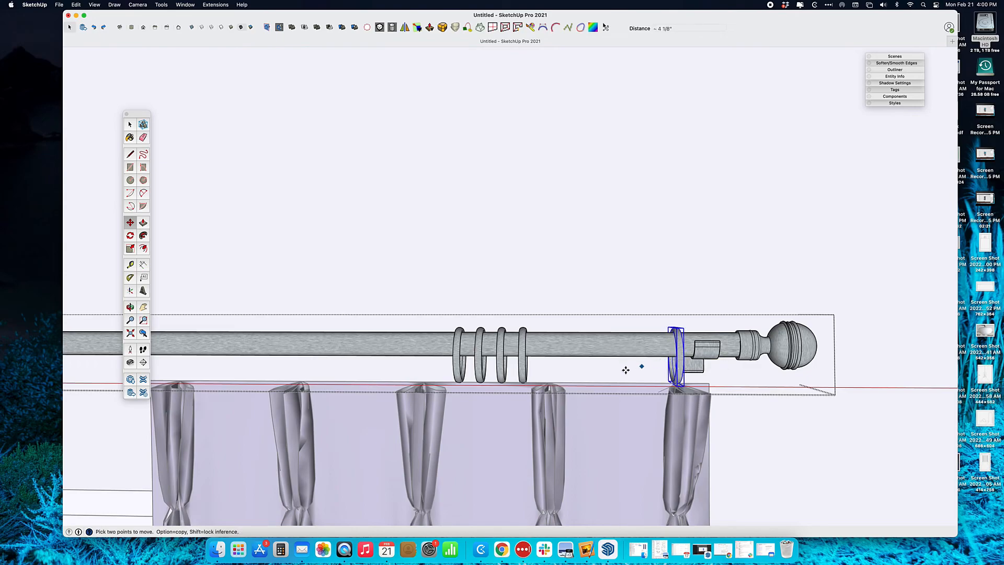
shift+middle_drag(539, 375, 660, 246)
key(space)
click(652, 245)
key(m)
click(652, 155)
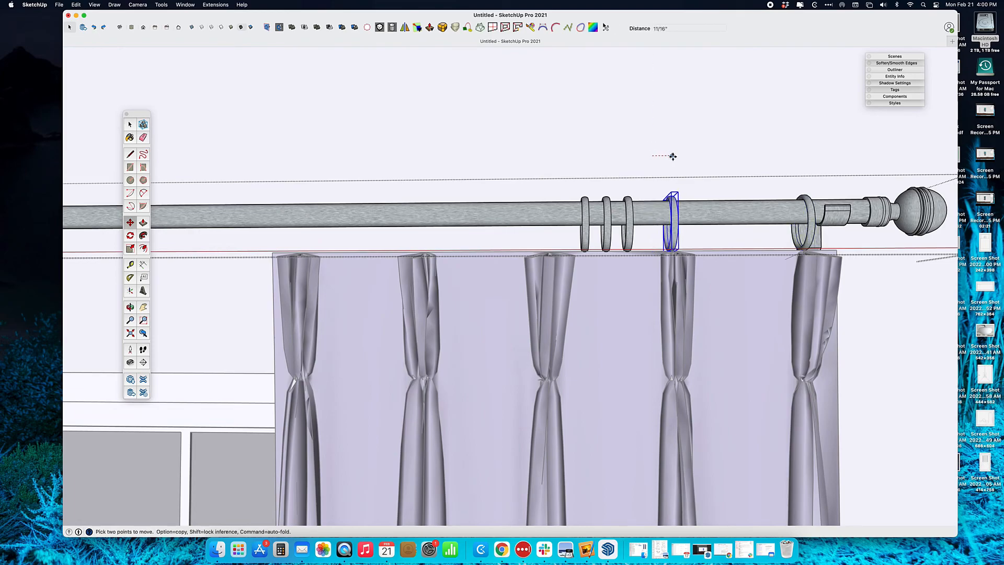
click(676, 157)
Slide three rings left so one sits over the middle pleat
key(space)
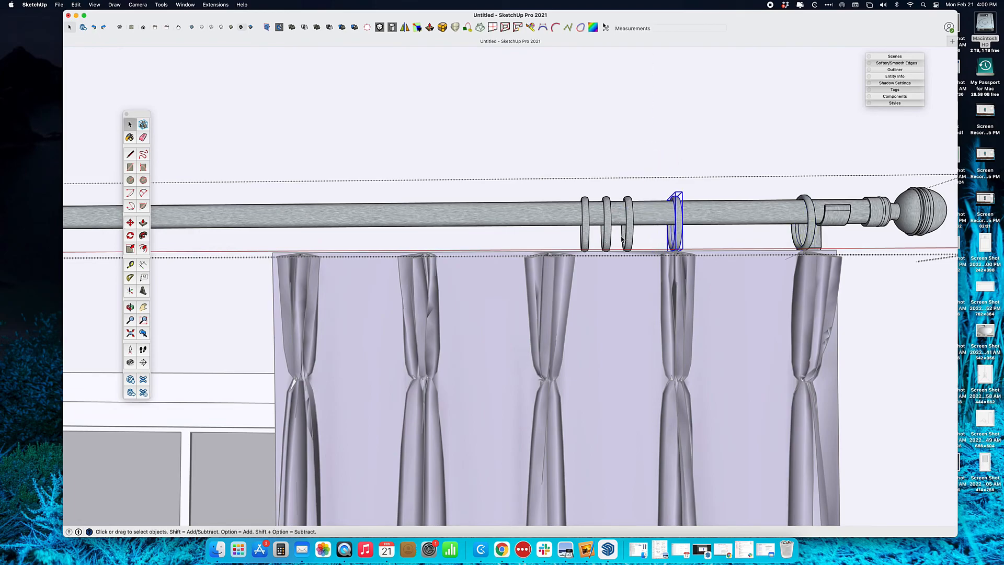
click(629, 239)
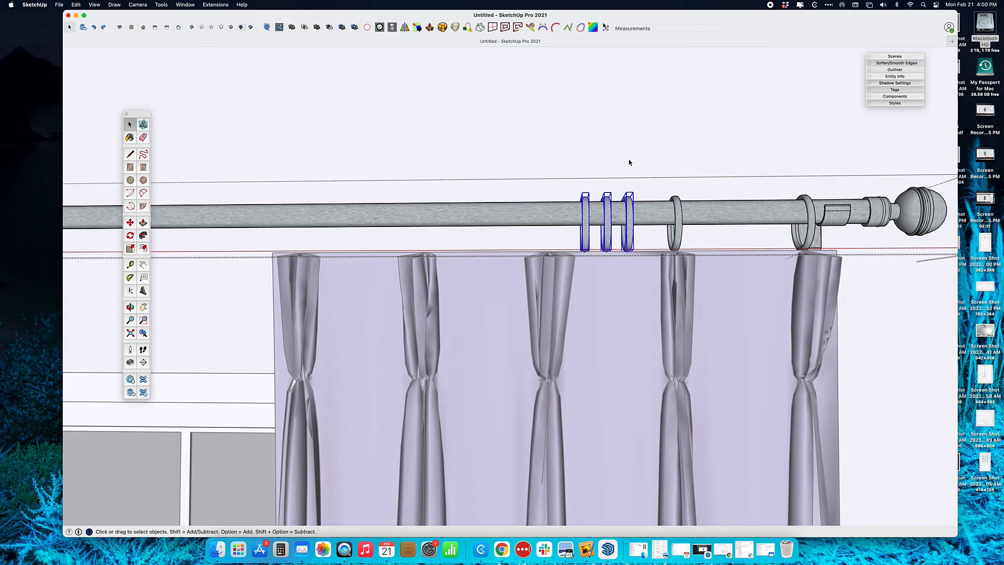
key(m)
click(653, 127)
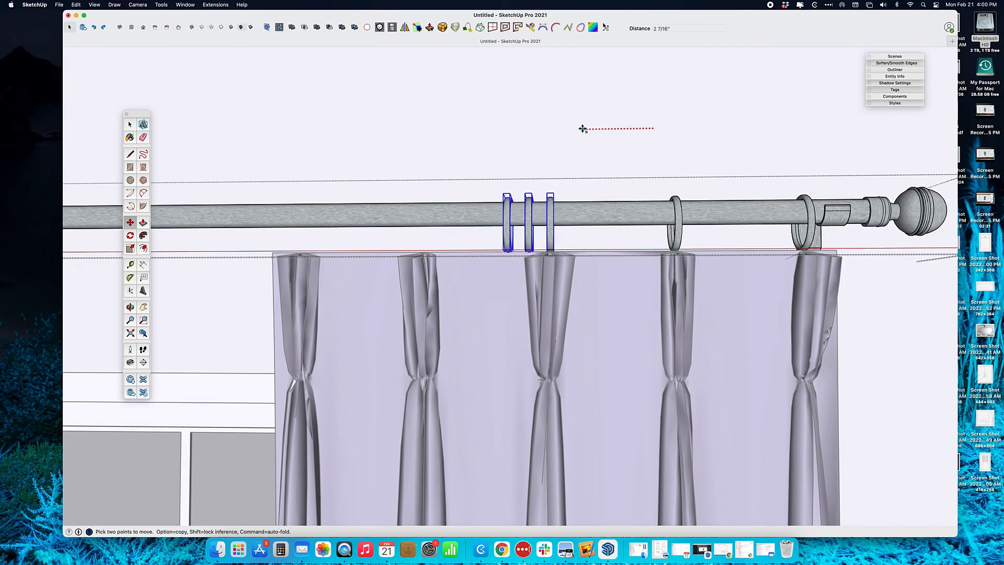
click(581, 129)
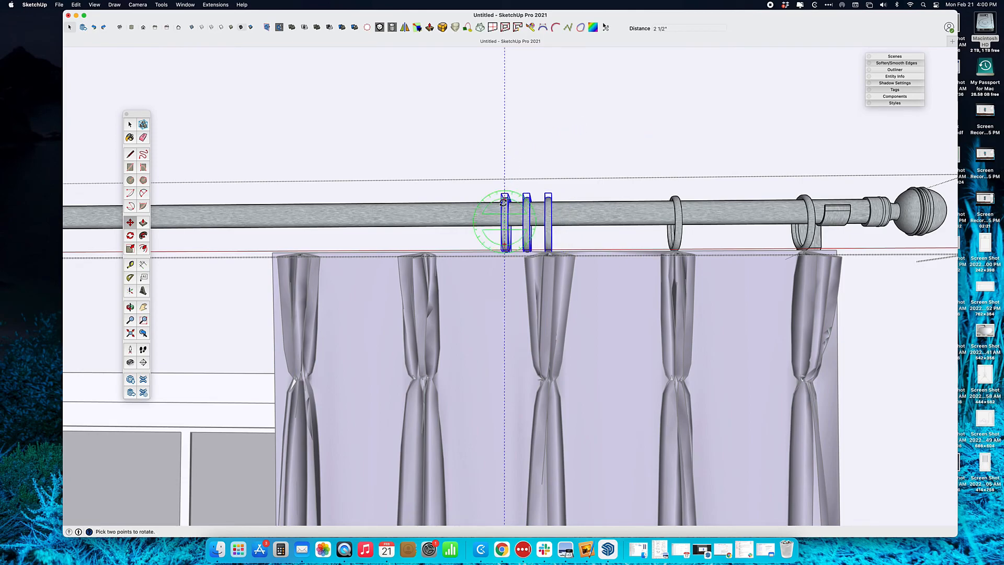
key(space)
click(482, 245)
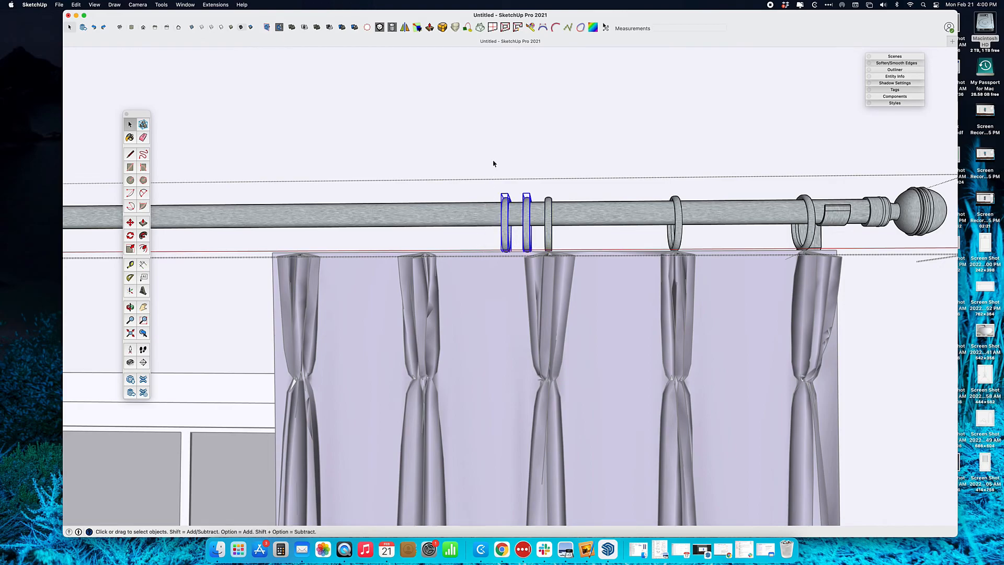
Place the remaining rings above the second pleat and the first pleat
key(m)
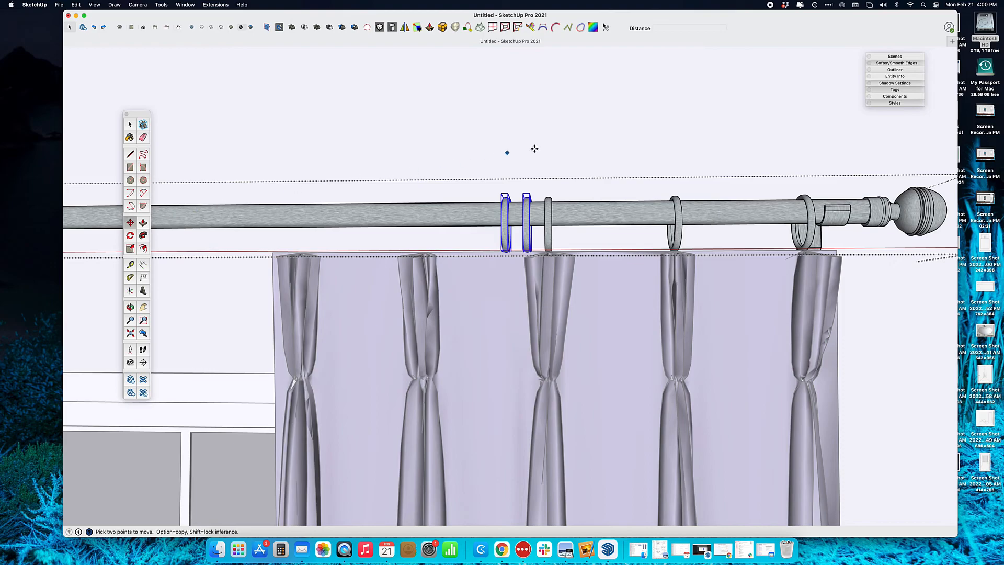
click(546, 145)
click(450, 147)
middle_drag(390, 153, 443, 166)
key(space)
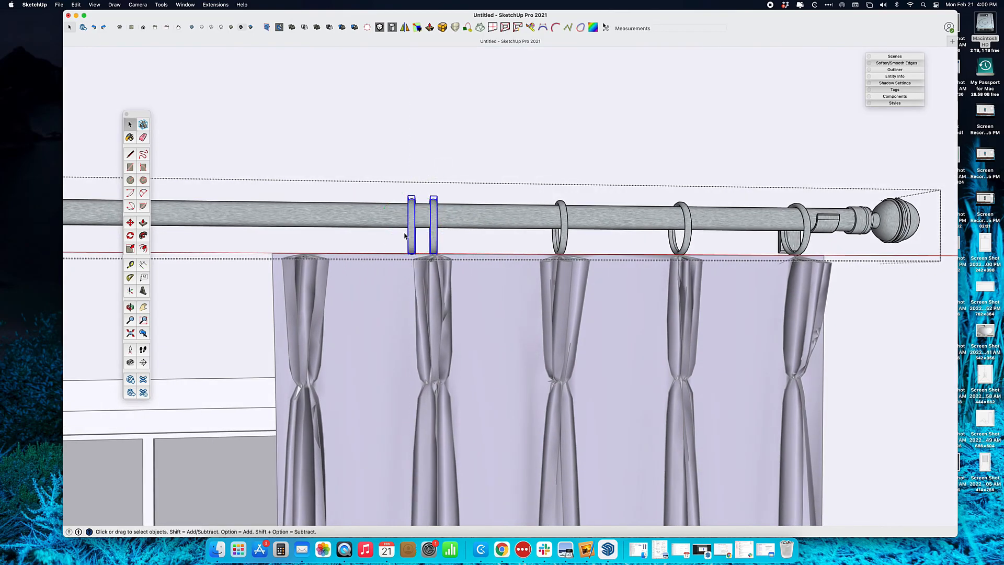
click(393, 242)
key(m)
click(518, 121)
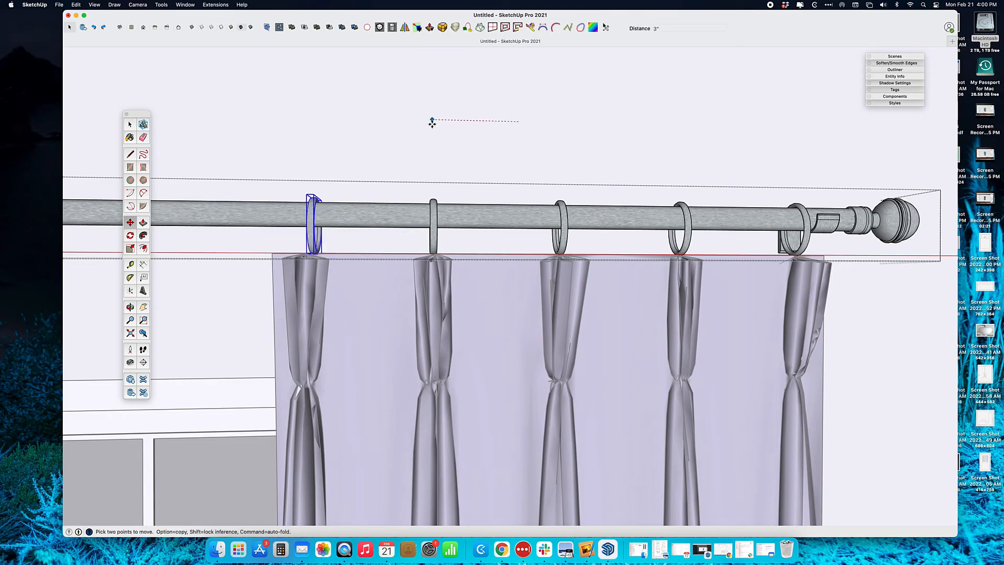
click(424, 128)
middle_drag(493, 127, 566, 195)
key(space)
Window-select the bunched rings near the left curtain, then cancel the started move
drag(563, 160, 630, 215)
key(m)
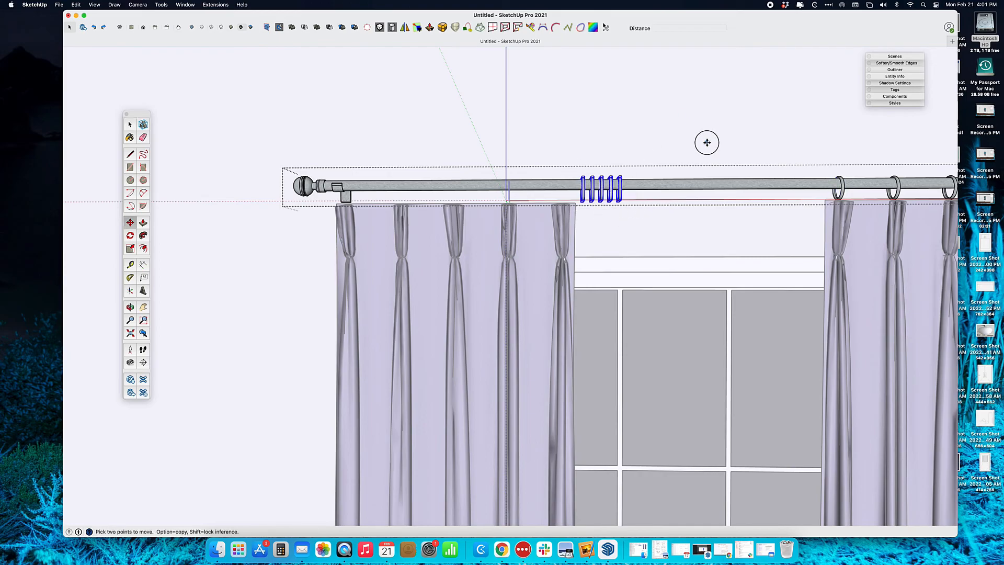
click(706, 141)
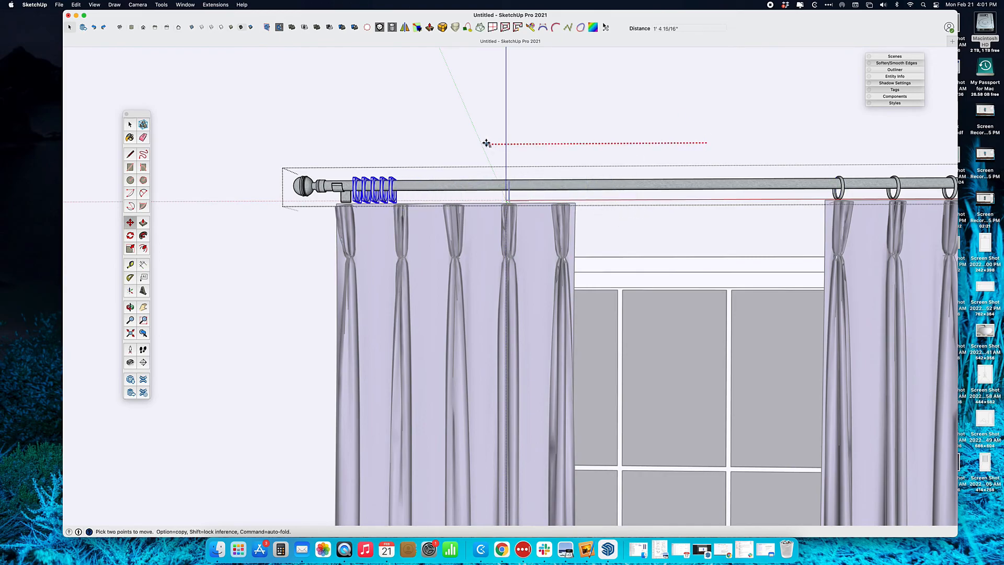
scroll(466, 144, up, 5)
key(Escape)
key(space)
Close the rod group, select the curtain, and orbit to a level view of the room
click(788, 319)
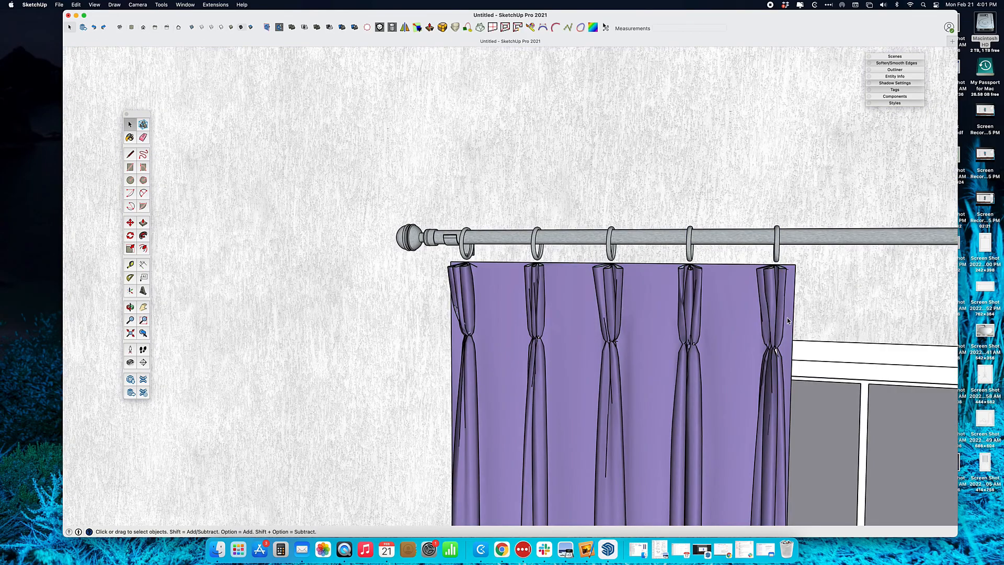
click(788, 319)
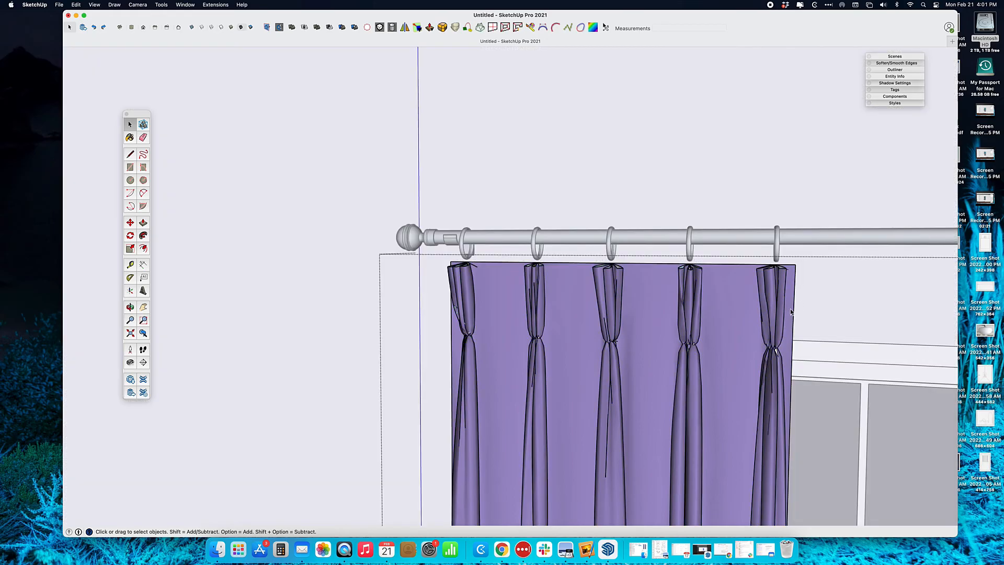
scroll(791, 317, down, 10)
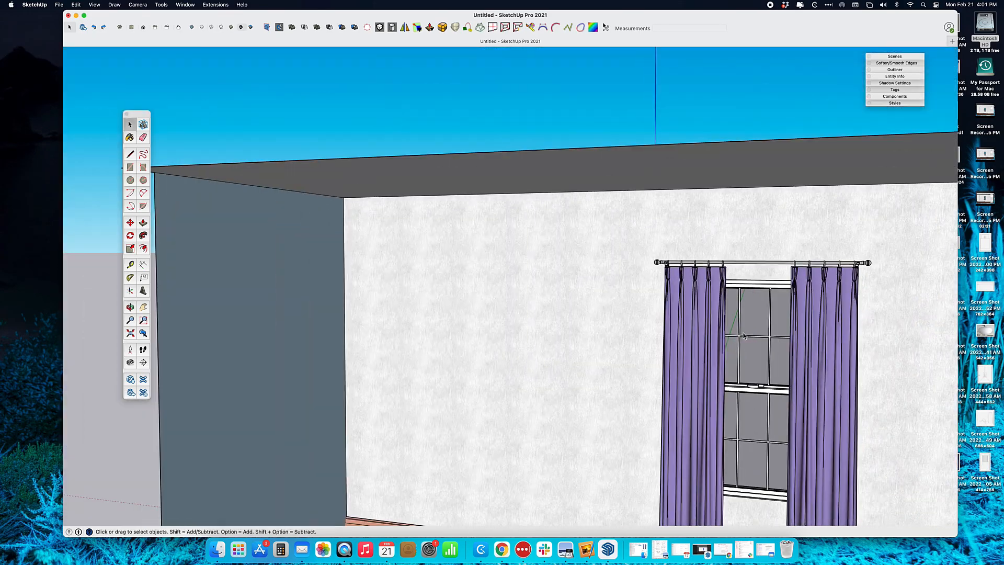
middle_drag(743, 335, 740, 247)
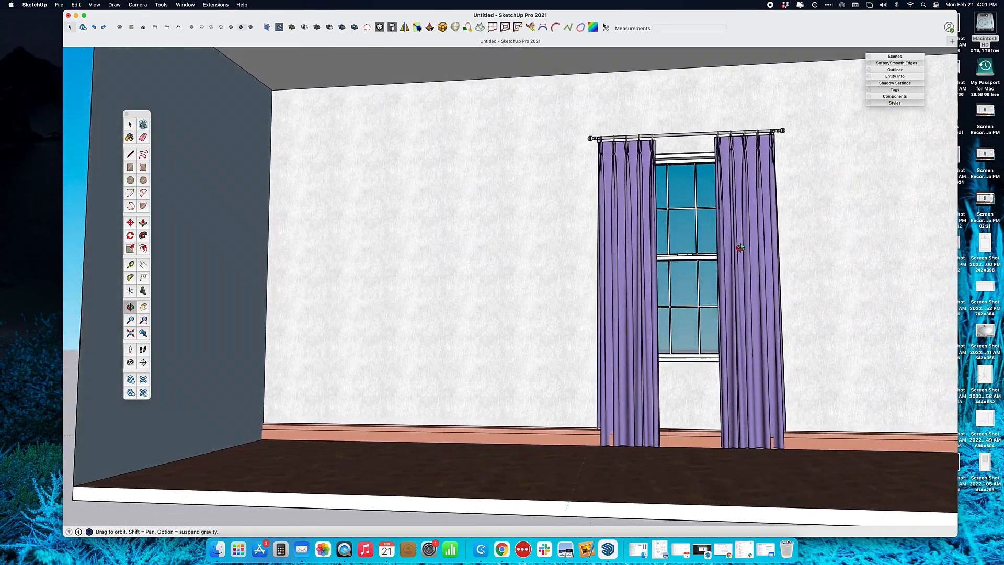
Open the curtain group and select the left curtain panel
scroll(690, 230, up, 2)
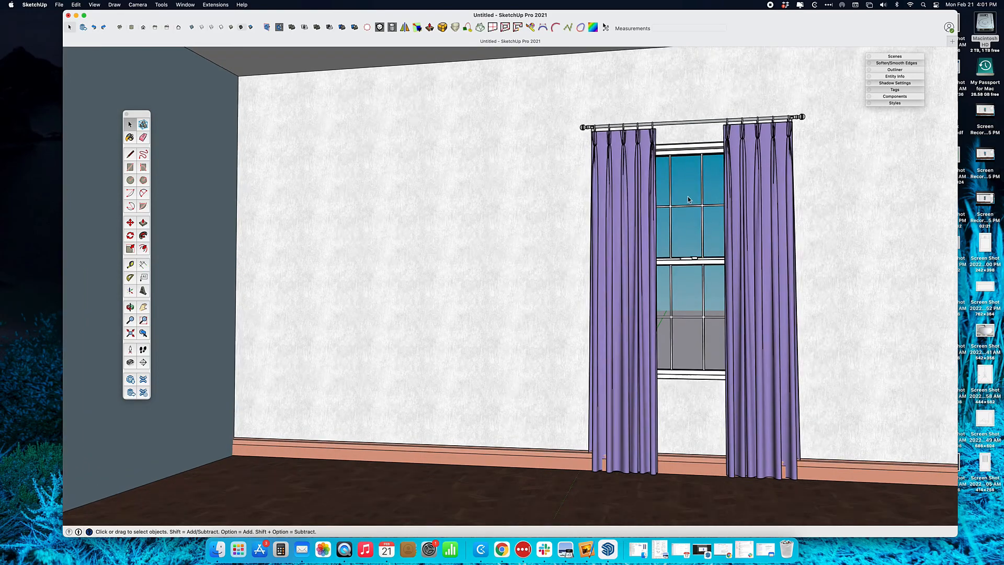
scroll(688, 199, up, 3)
middle_drag(641, 158, 644, 199)
click(804, 191)
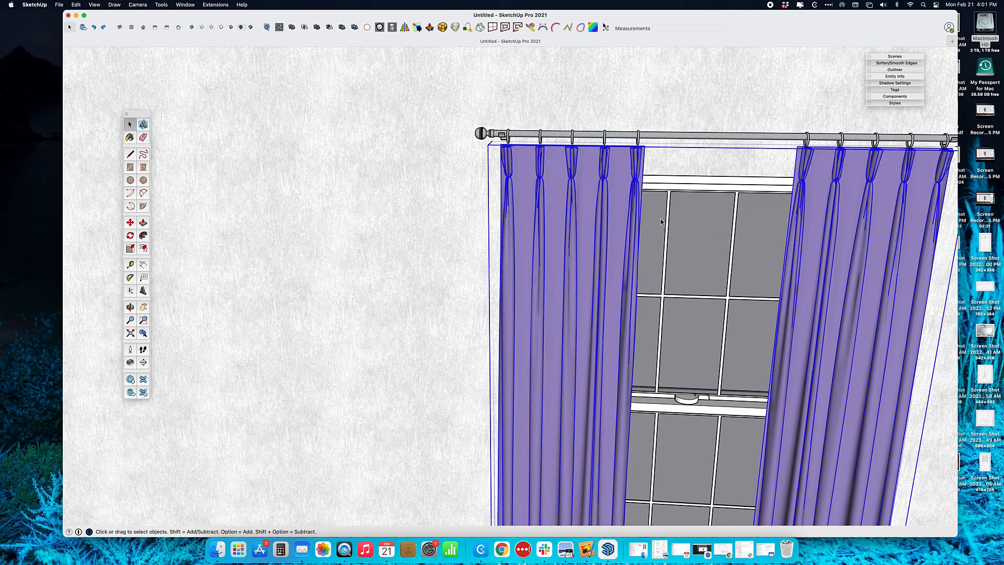
double_click(593, 176)
click(618, 167)
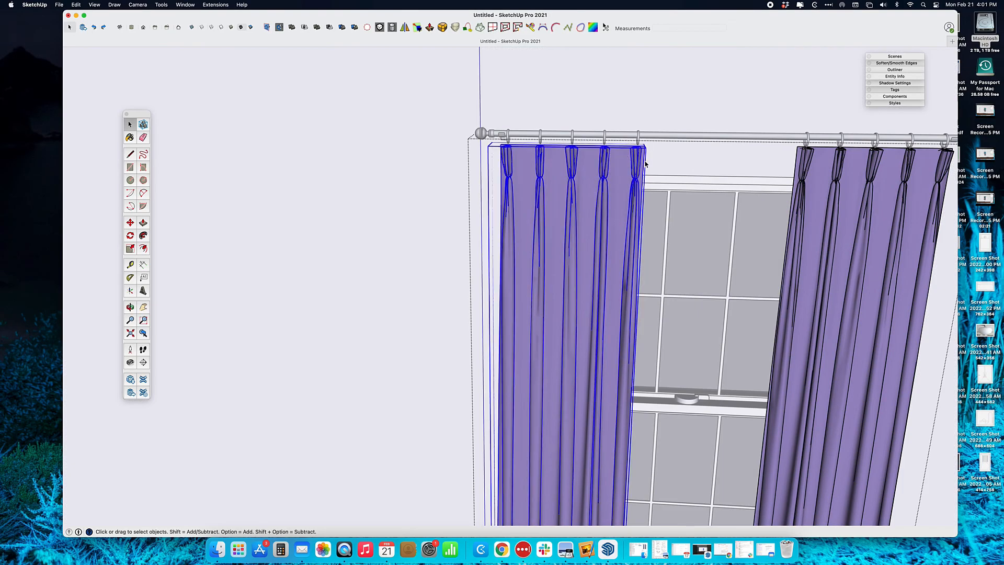
Raise the left curtain panel about 3/16" so its pleat tops meet the rings
scroll(642, 149, up, 5)
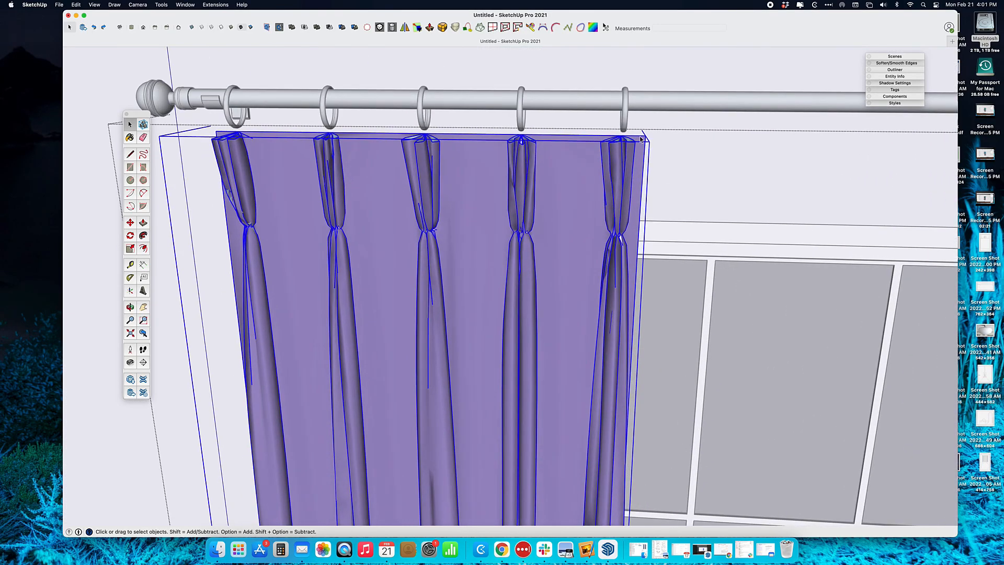
key(m)
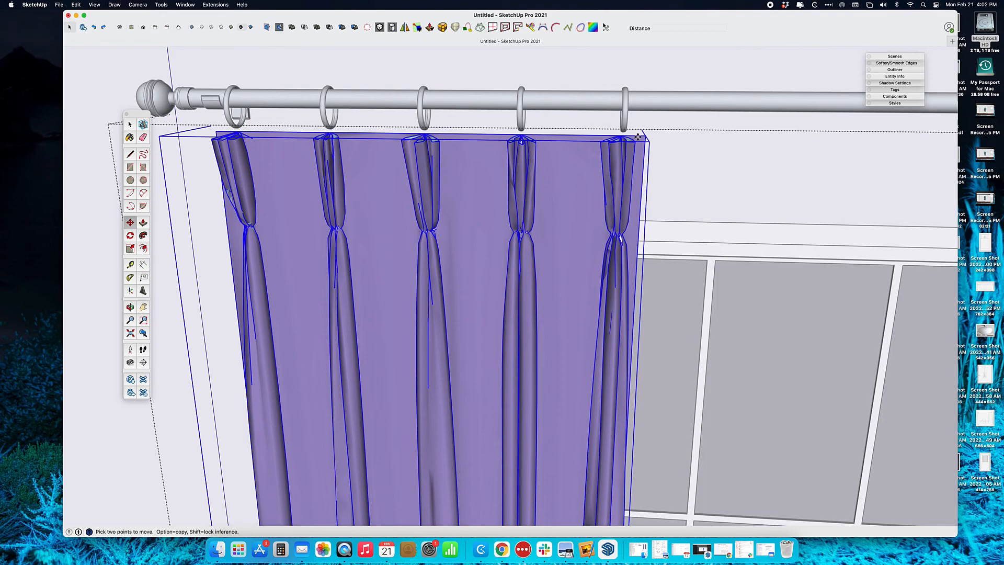
click(638, 137)
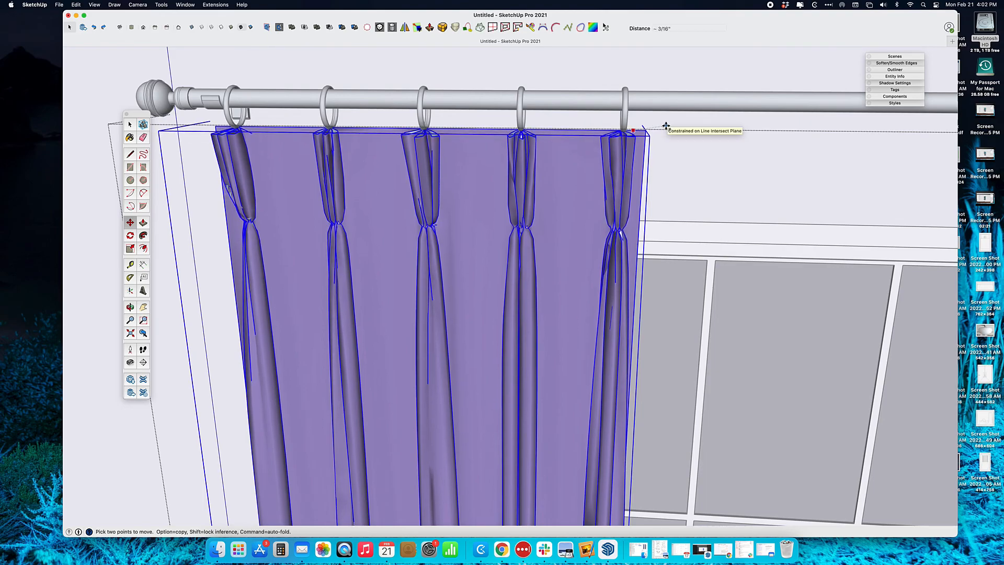
scroll(676, 135, down, 3)
scroll(680, 143, down, 8)
middle_drag(694, 255, 609, 251)
middle_drag(597, 362, 407, 316)
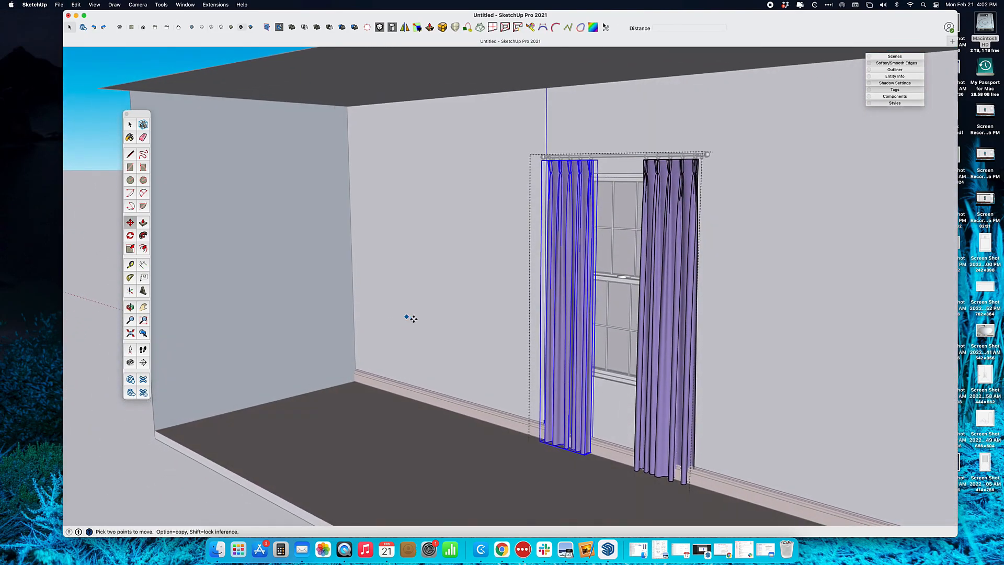
middle_drag(666, 256, 632, 334)
scroll(633, 336, up, 3)
Exit the curtain component, then move the curtain pair a short way along the red axis
key(space)
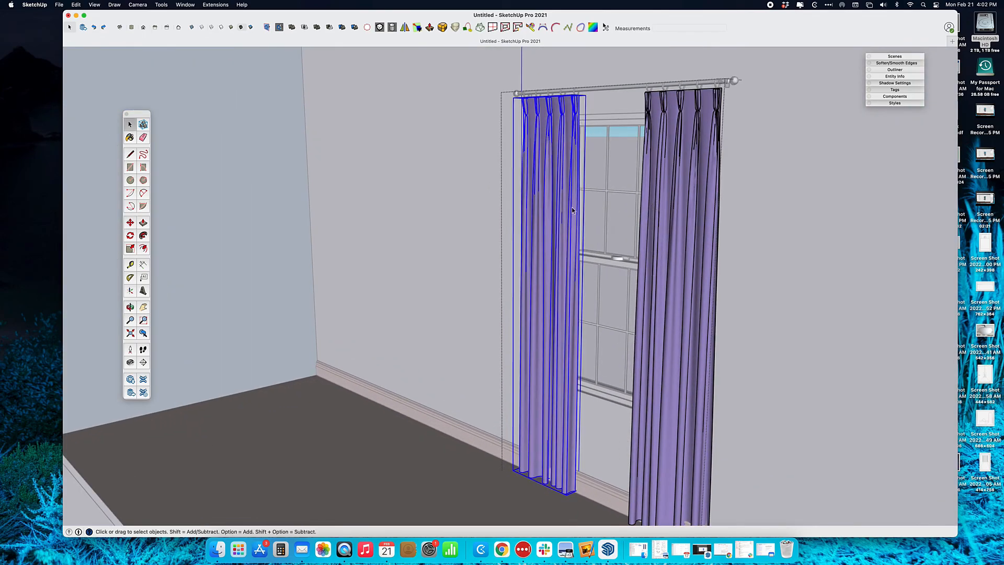
click(509, 202)
click(663, 190)
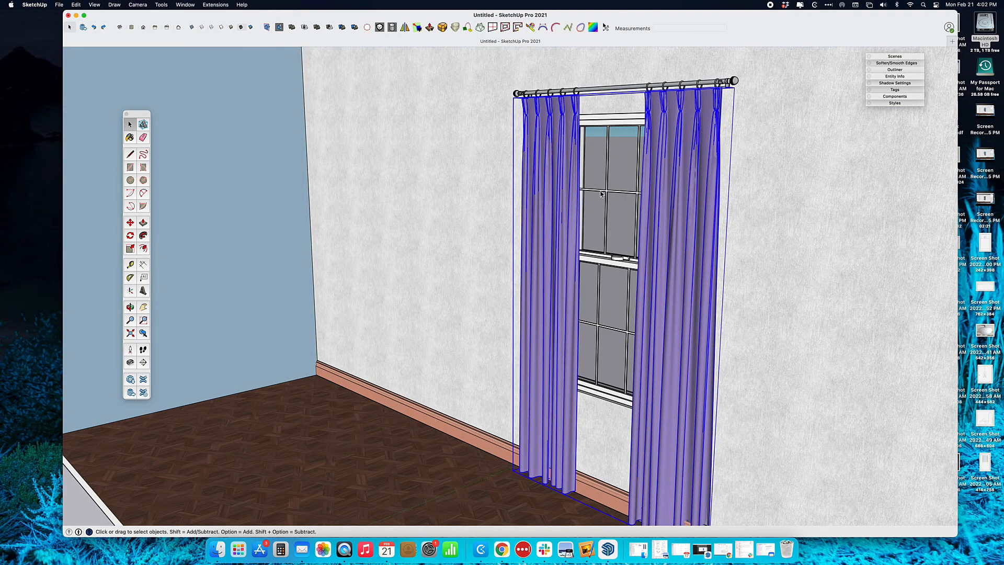
key(m)
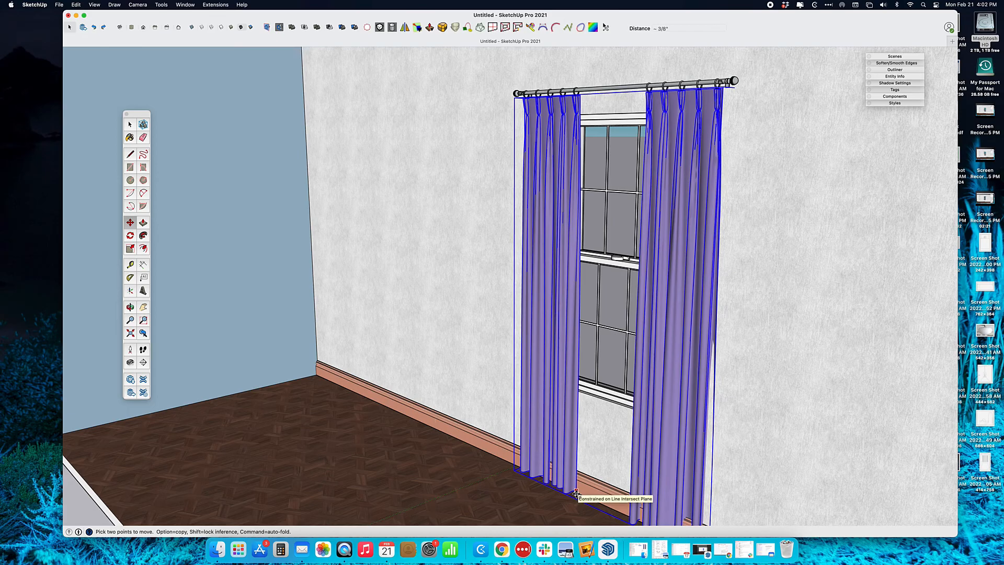
click(576, 494)
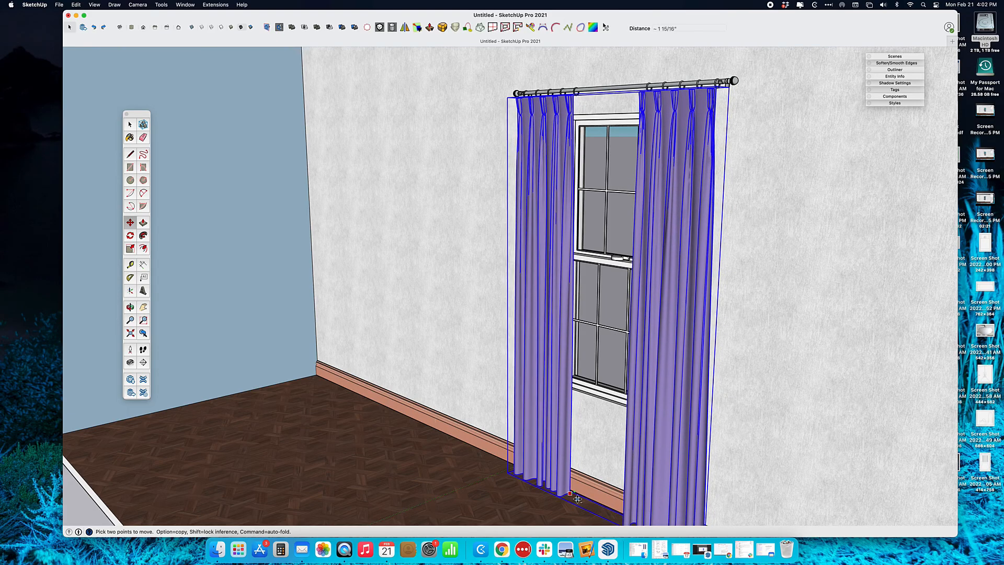
click(580, 498)
Readjust the curtains along the red axis while viewing their bottoms from the side
middle_drag(581, 497, 837, 489)
middle_drag(570, 470, 684, 489)
scroll(515, 479, up, 3)
middle_drag(515, 473, 591, 442)
click(539, 494)
scroll(538, 495, up, 3)
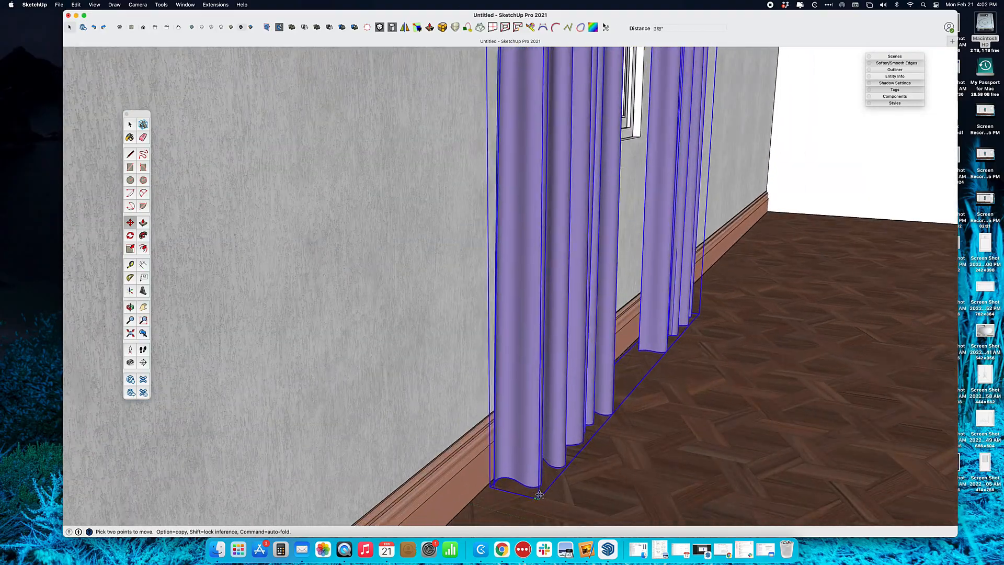
click(534, 496)
Shift the curtains slightly further along the wall so they hang evenly under the rod
middle_drag(533, 496, 473, 235)
middle_drag(765, 220, 682, 183)
click(707, 361)
middle_drag(685, 350, 753, 380)
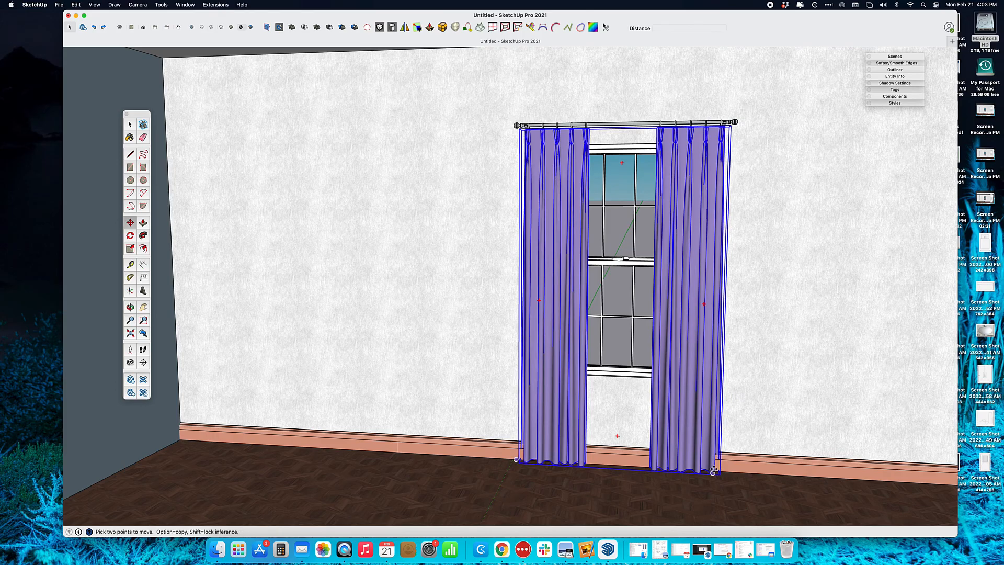
scroll(714, 470, up, 3)
scroll(716, 468, down, 5)
key(space)
Deselect the curtains and orbit down to inspect the hems along the floor and side wall
click(732, 437)
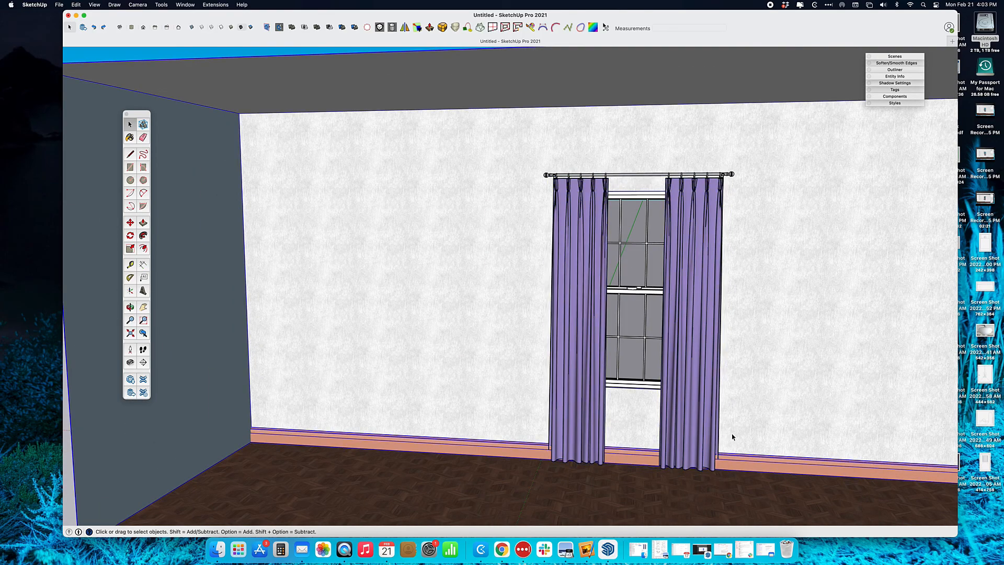
scroll(708, 382, up, 5)
middle_drag(708, 388, 588, 461)
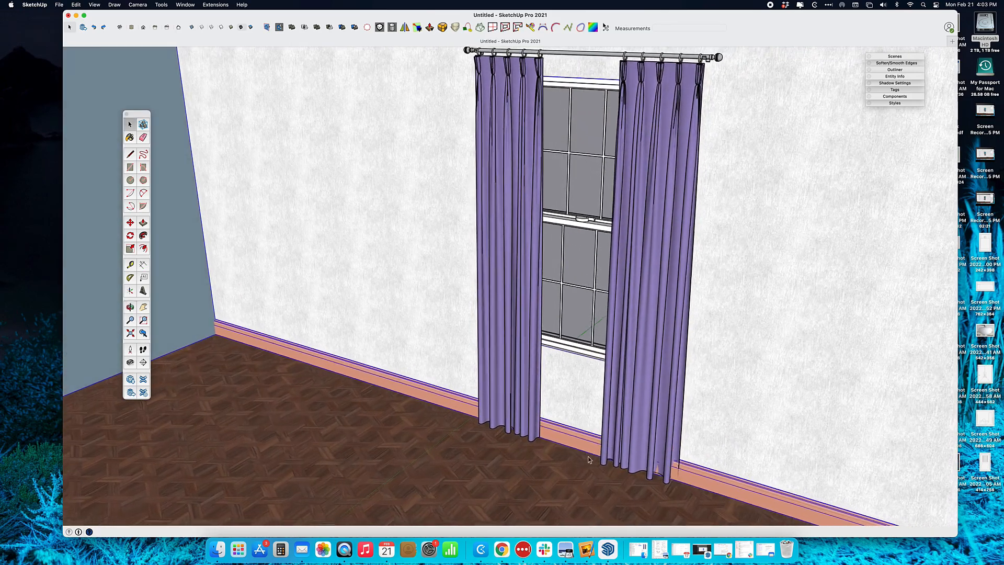
scroll(699, 149, up, 5)
middle_drag(700, 148, 689, 213)
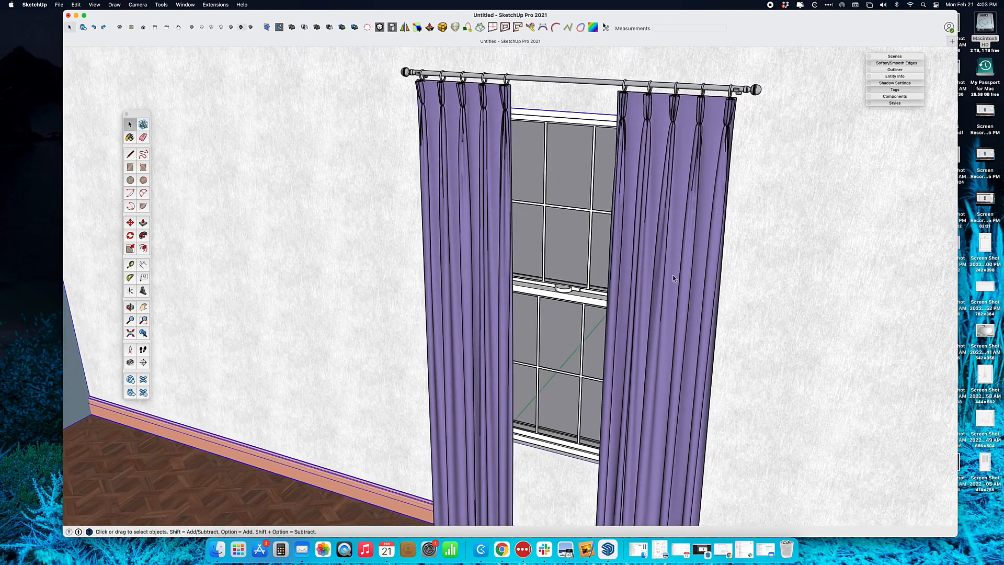
middle_drag(513, 387, 531, 482)
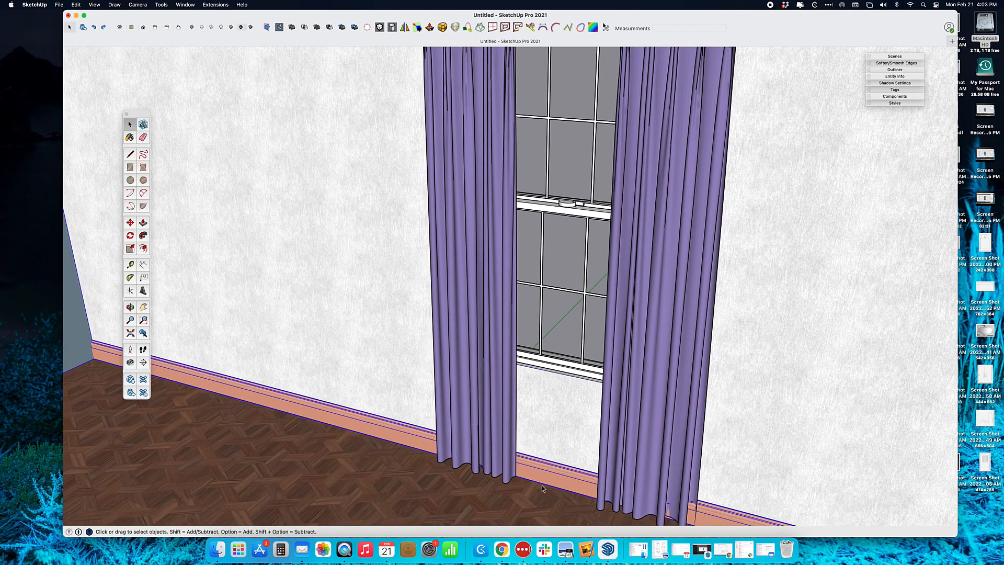
mouse_move(604, 484)
middle_down()
mouse_move(553, 422)
mouse_move(622, 503)
mouse_move(567, 457)
mouse_move(601, 469)
middle_up()
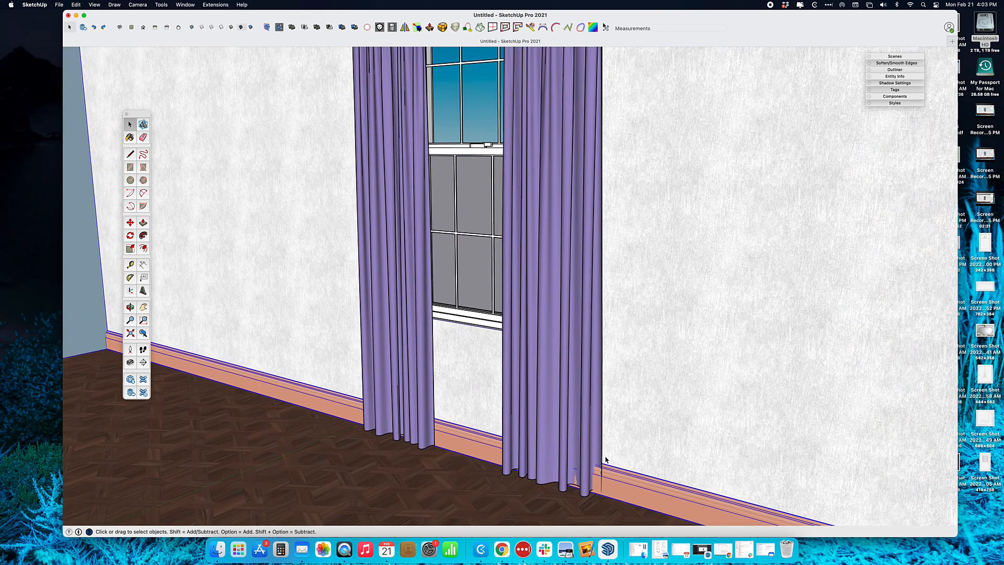
Cancel an accidental baseboard move and nudge the curtain panels about 1/2" along the wall
key(m)
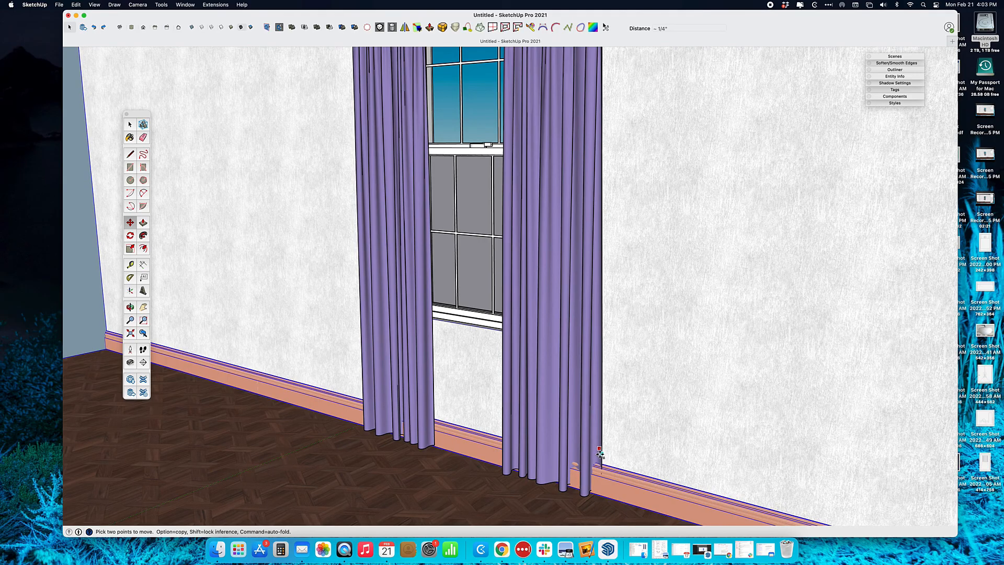
key(Escape)
key(space)
click(596, 462)
key(m)
click(601, 442)
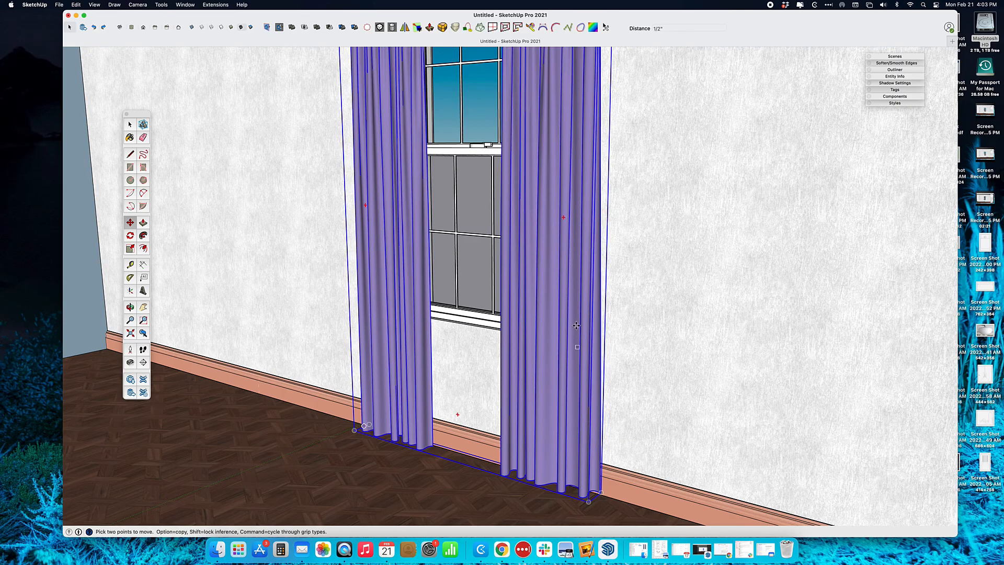
shift+middle_drag(576, 335, 594, 448)
scroll(630, 146, up, 6)
Bring the curtain tops into view, orbit to see the rod end-on, and select the rod and bracket
shift+middle_drag(622, 135, 632, 396)
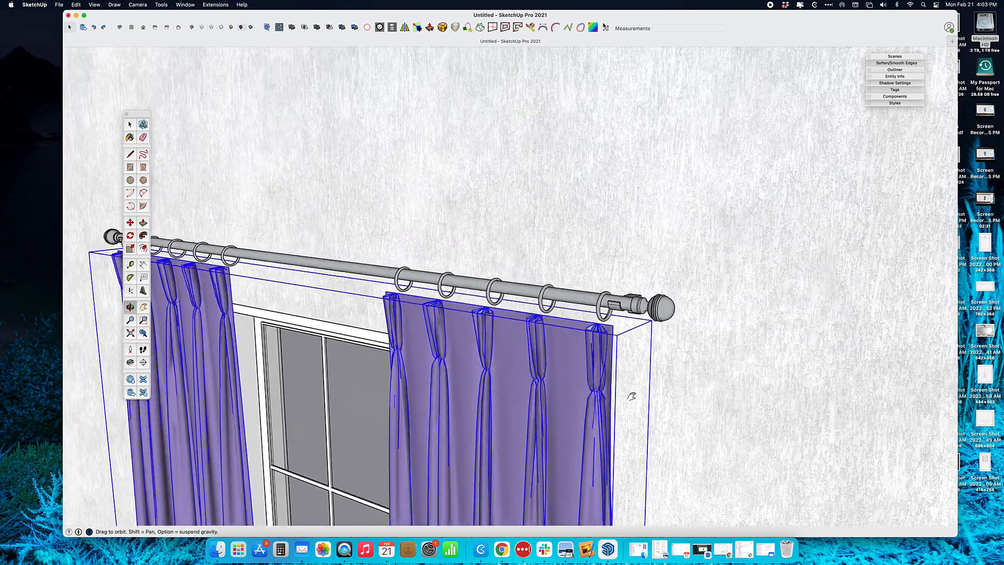
scroll(606, 335, up, 4)
middle_drag(605, 336, 321, 300)
key(space)
click(538, 290)
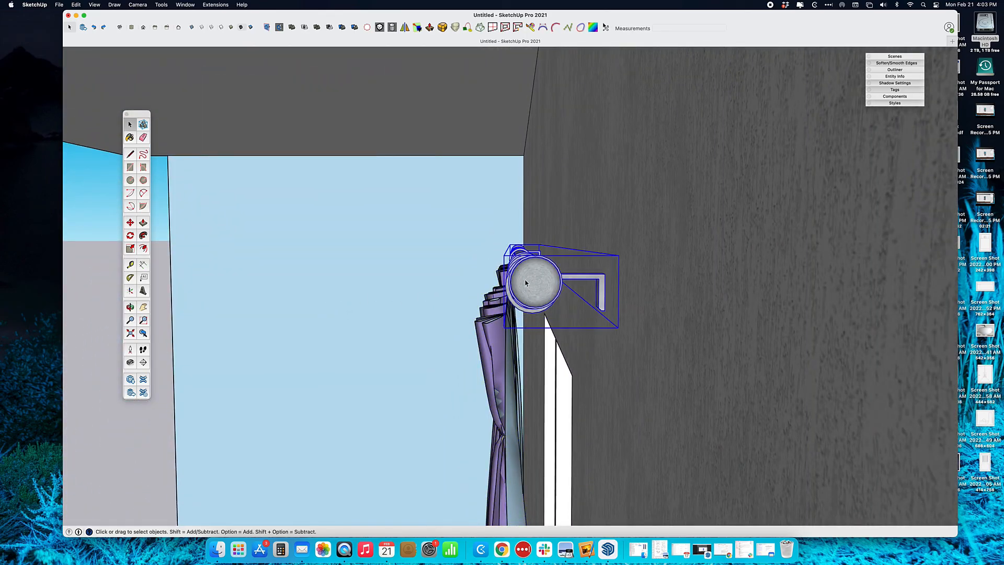
double_click(532, 283)
click(445, 247)
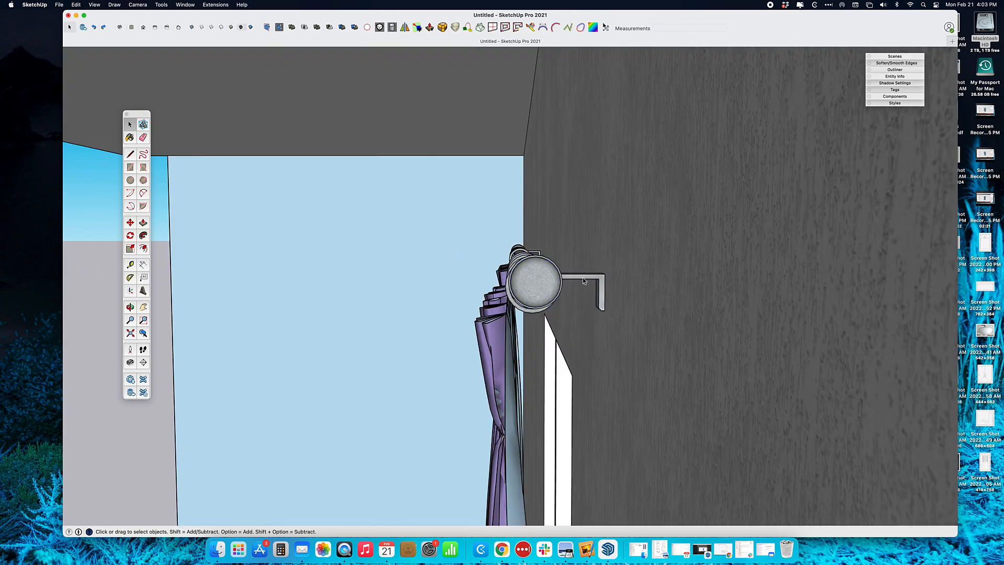
Move the rod-and-bracket component about 5/8" along the green axis, then enter the rod component
click(571, 289)
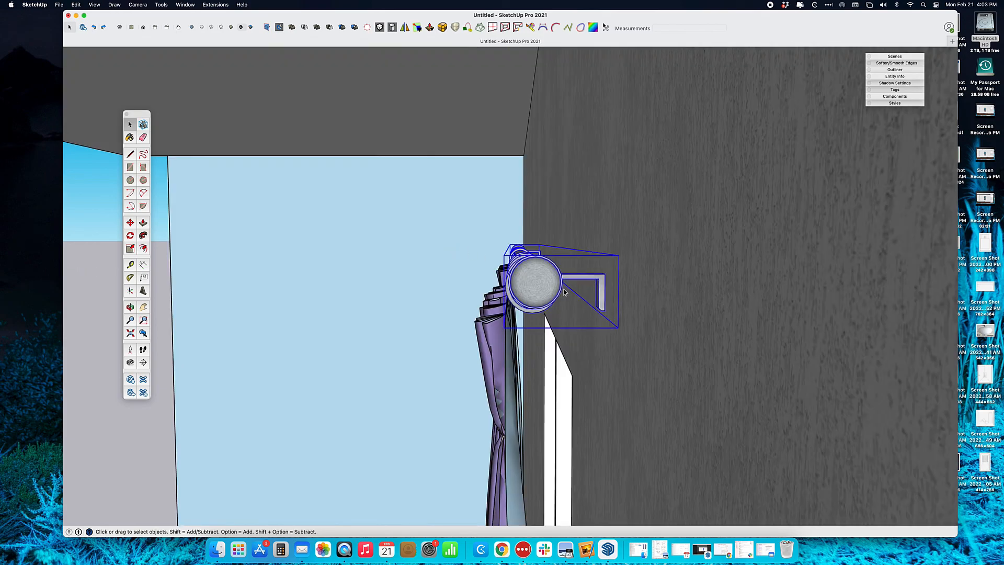
key(m)
middle_drag(534, 277, 556, 278)
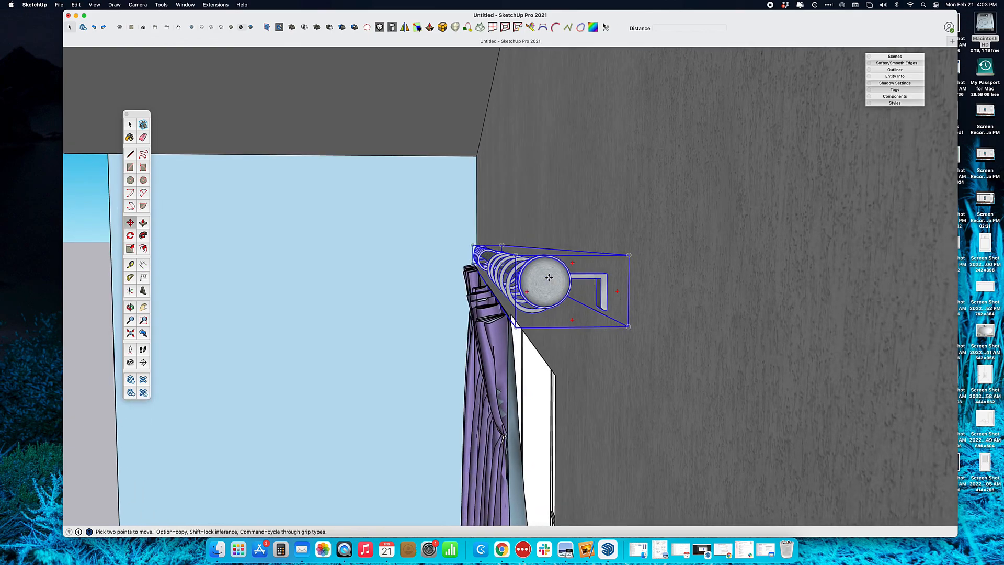
click(548, 277)
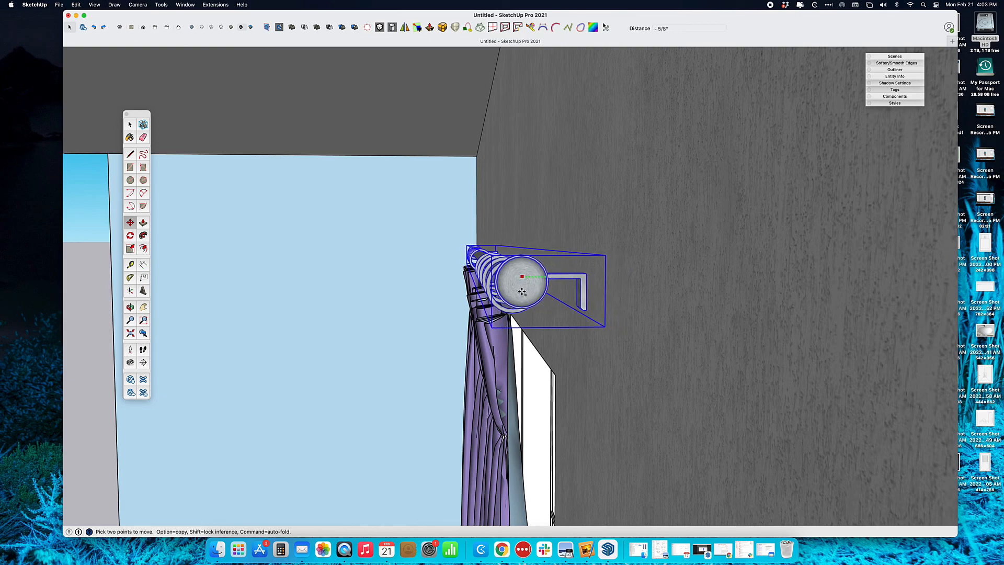
click(522, 292)
middle_drag(513, 296, 528, 319)
double_click(584, 283)
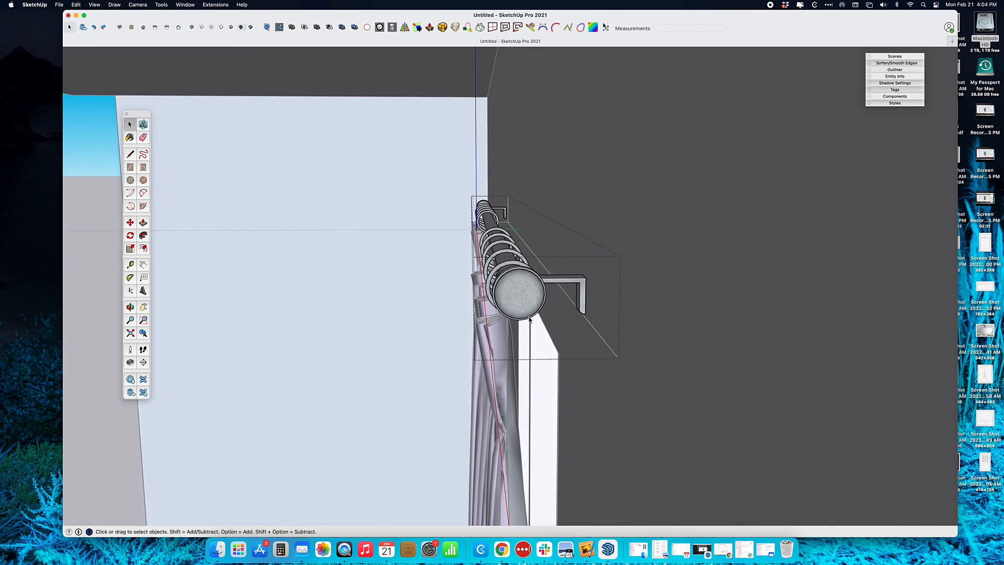
Open the bracket group inside the rod and window-select its vertical wall end
click(579, 286)
click(577, 285)
double_click(577, 285)
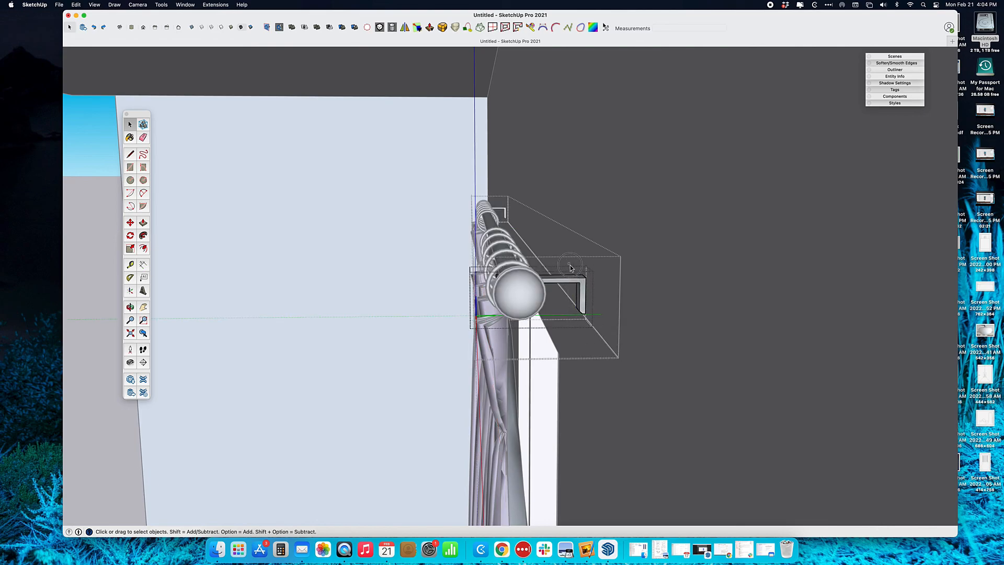
drag(565, 259, 601, 332)
Move the bracket's wall end about 5/8" along the green axis, then close the bracket
middle_drag(596, 322, 579, 280)
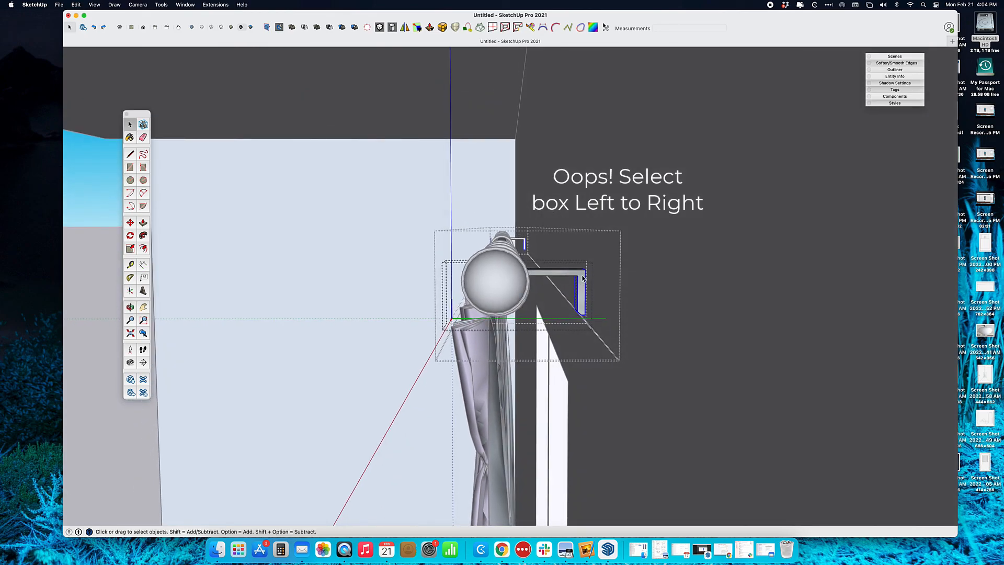
middle_drag(533, 253, 622, 380)
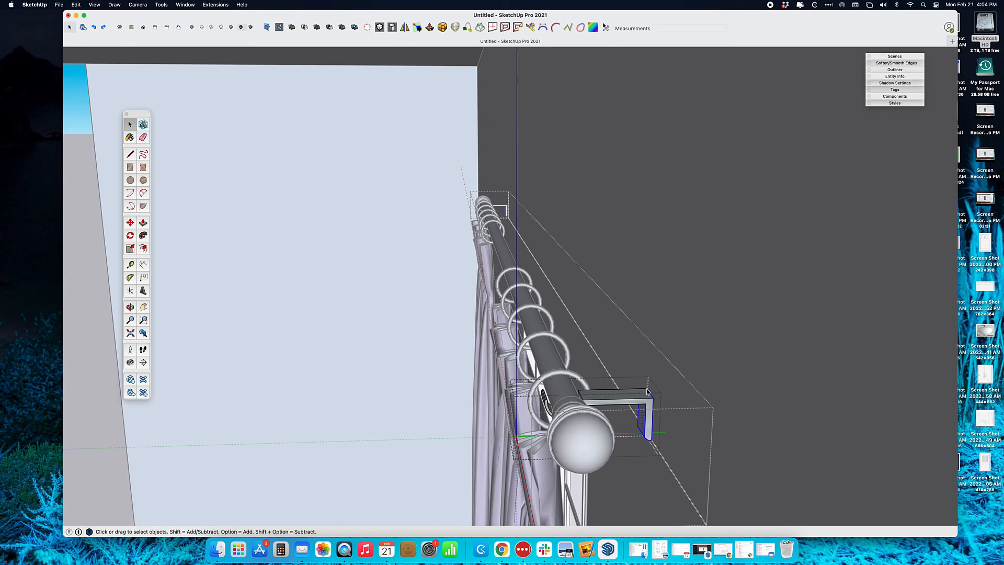
middle_drag(653, 412, 619, 345)
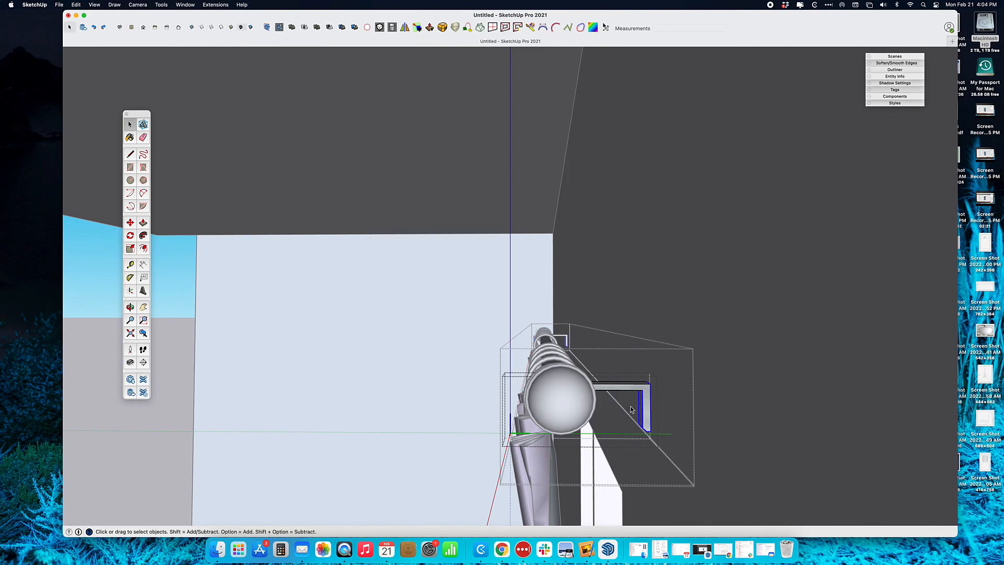
scroll(655, 399, up, 5)
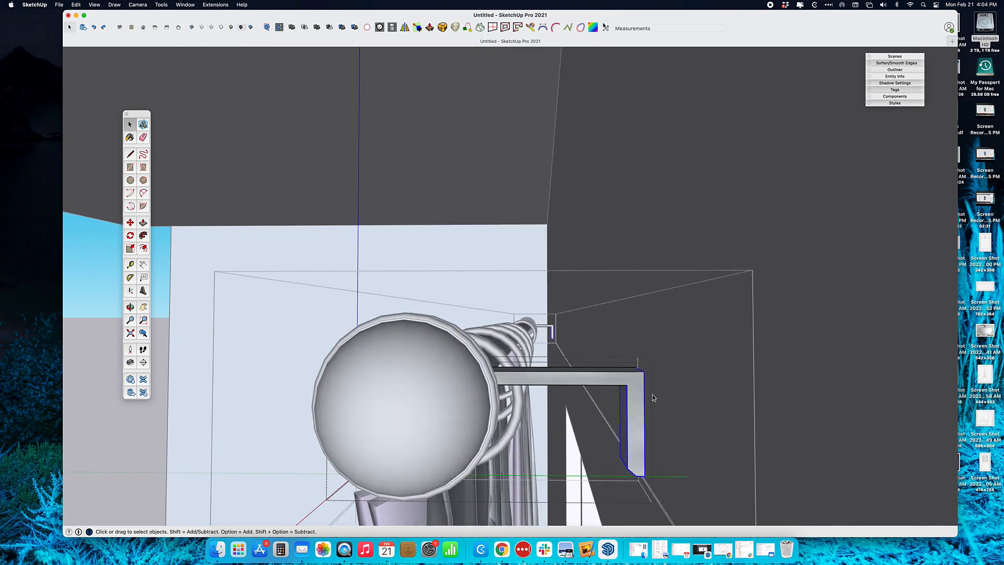
click(130, 222)
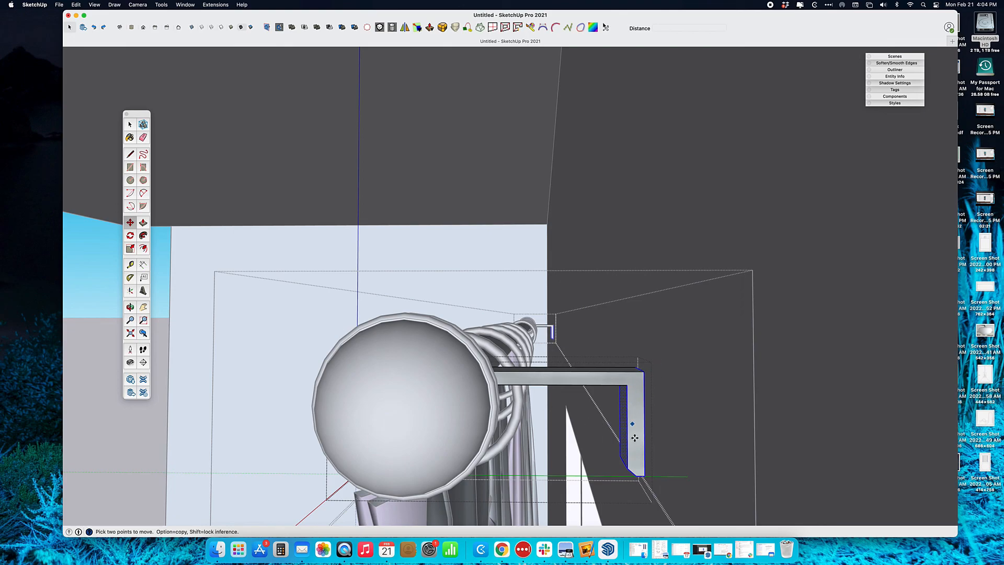
click(646, 371)
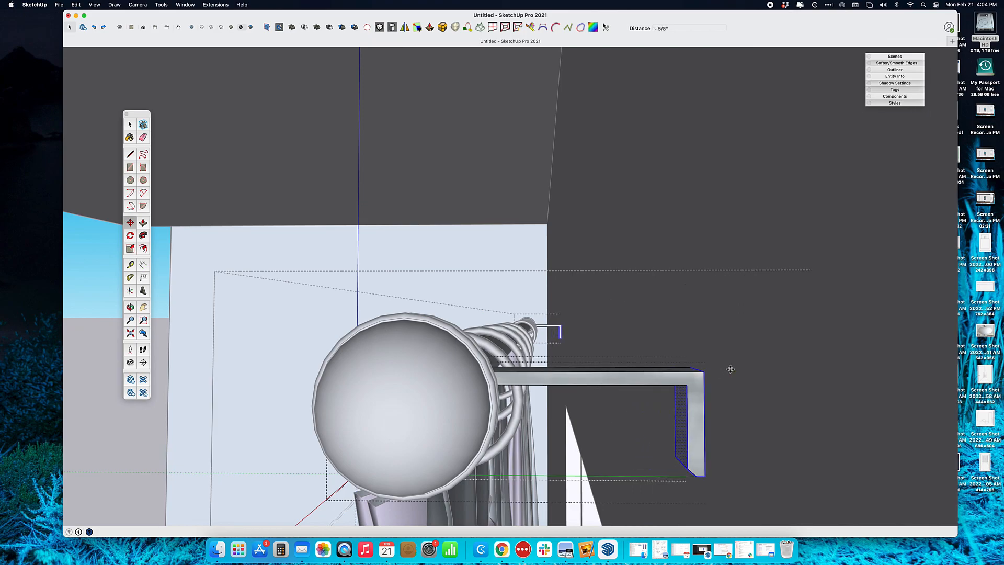
scroll(729, 370, down, 5)
key(space)
click(404, 323)
Exit the rod component and orbit to a level front view of the curtained window
middle_drag(396, 327, 746, 247)
scroll(746, 248, down, 3)
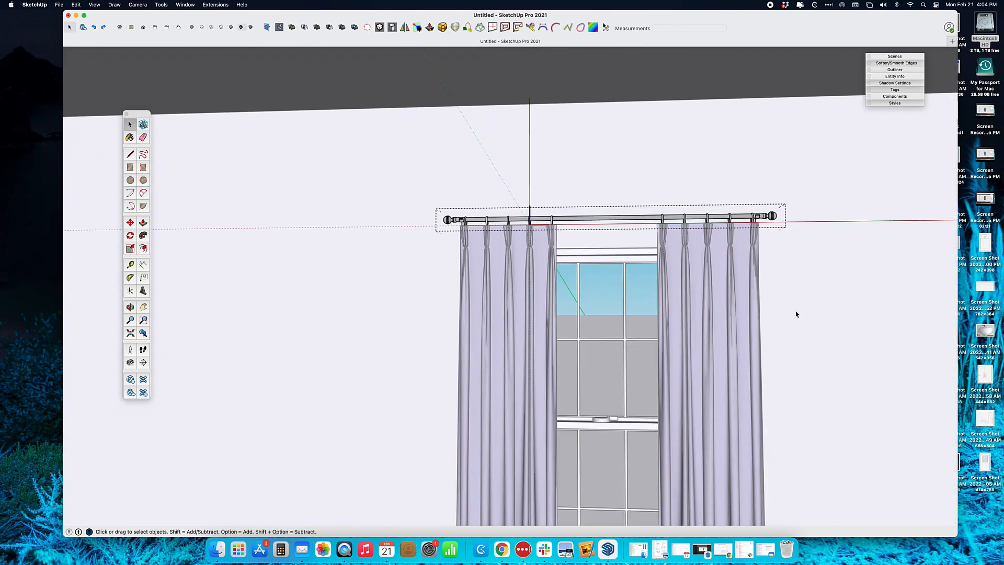
scroll(795, 317, down, 3)
click(810, 369)
middle_drag(810, 370, 742, 312)
scroll(673, 338, up, 5)
mouse_move(652, 359)
middle_down()
mouse_move(673, 368)
mouse_move(637, 363)
middle_up()
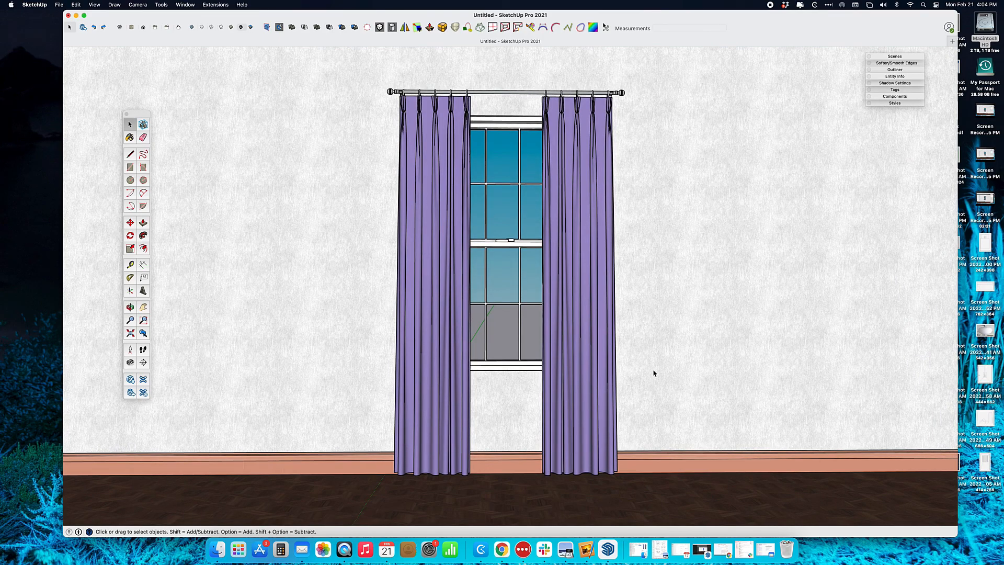
middle_drag(654, 370, 650, 381)
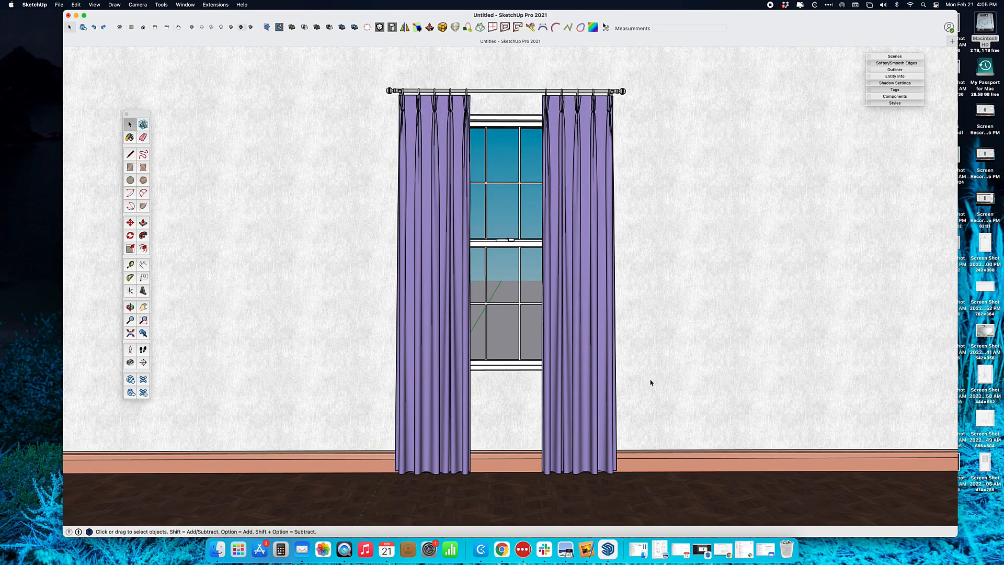